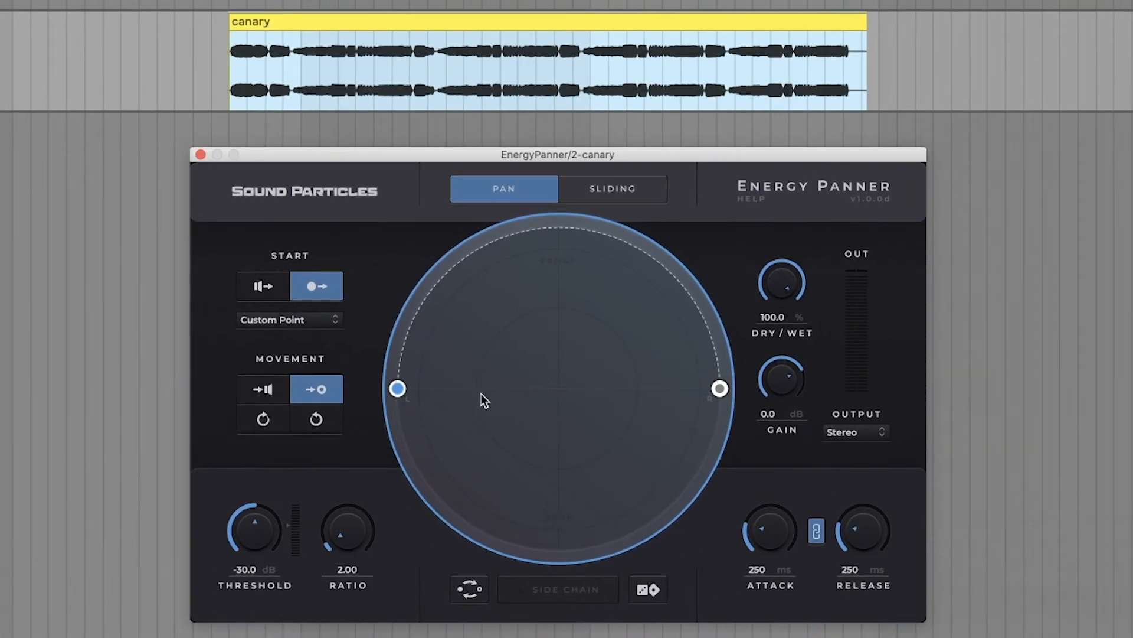
Play the canary clip and watch the sound travel along the path from the start point to the end point
{"action": "mouse_move", "coordinate": [420, 330]}
{"action": "mouse_move", "coordinate": [397, 392]}
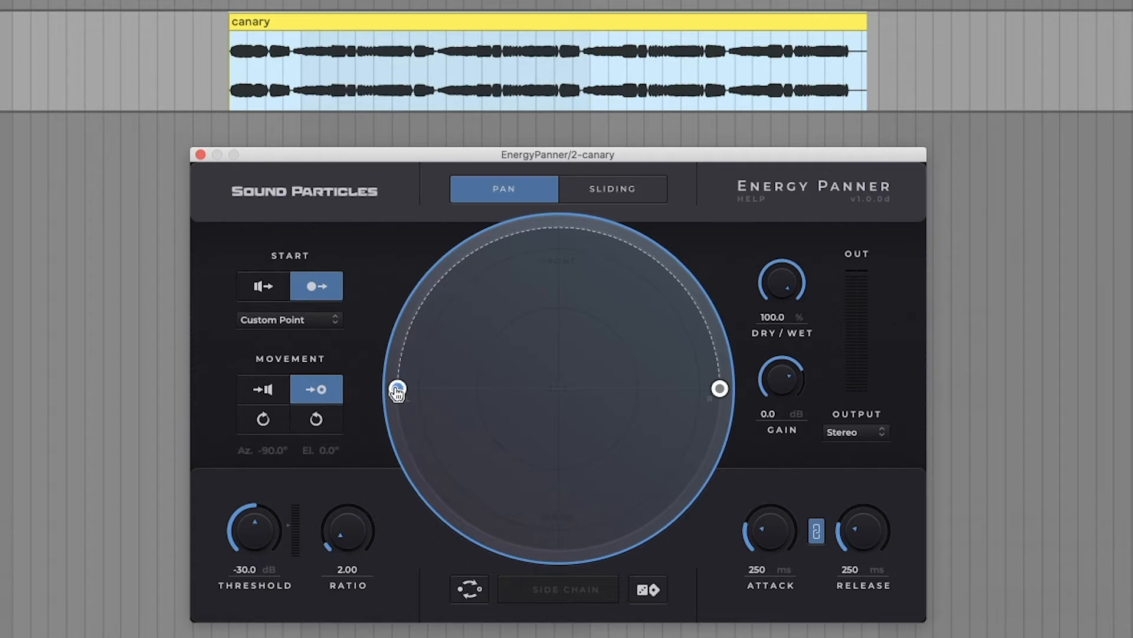
{"action": "key", "text": "space"}
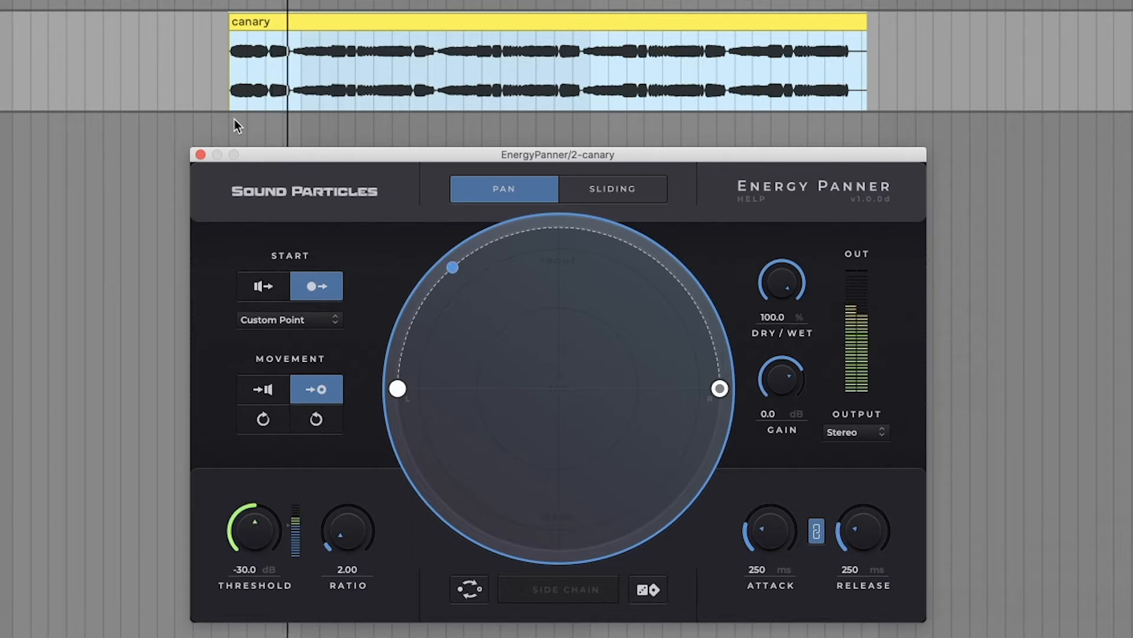
{"action": "key", "text": "space"}
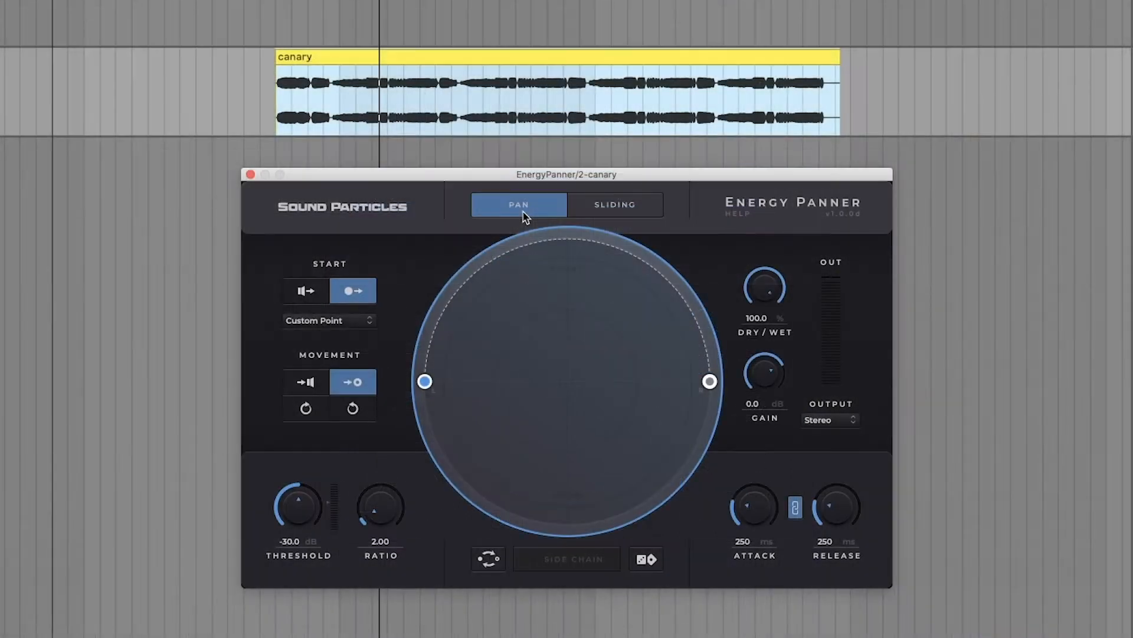
Switch the panner between Pan and Sliding modes and audition the canary clip in Sliding mode
{"action": "left_click", "coordinate": [620, 207]}
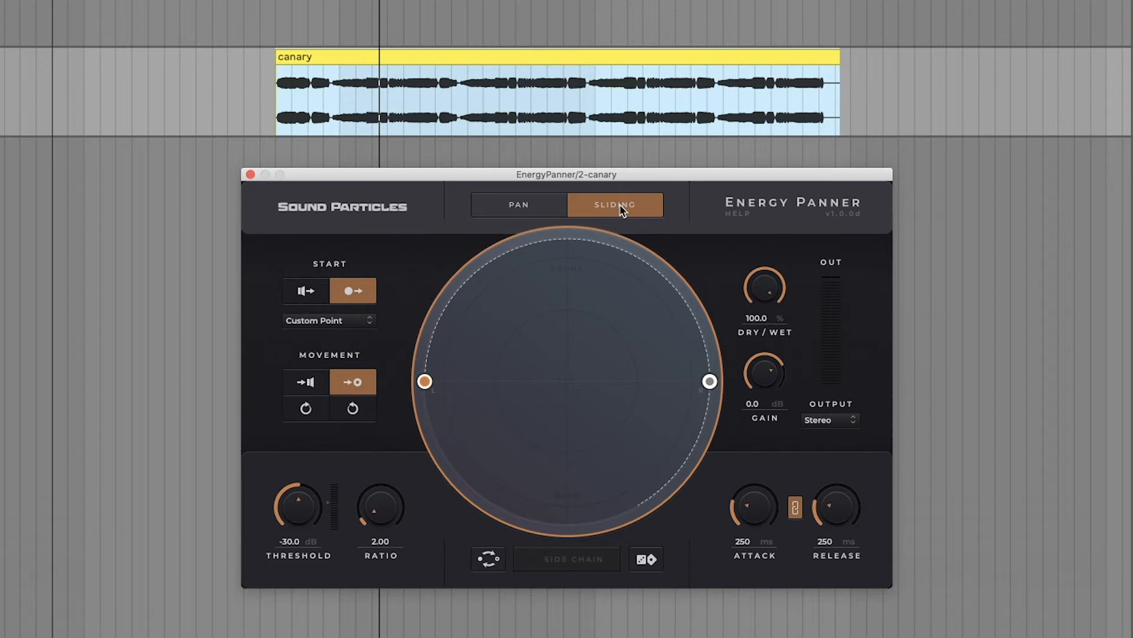
{"action": "left_click", "coordinate": [522, 206]}
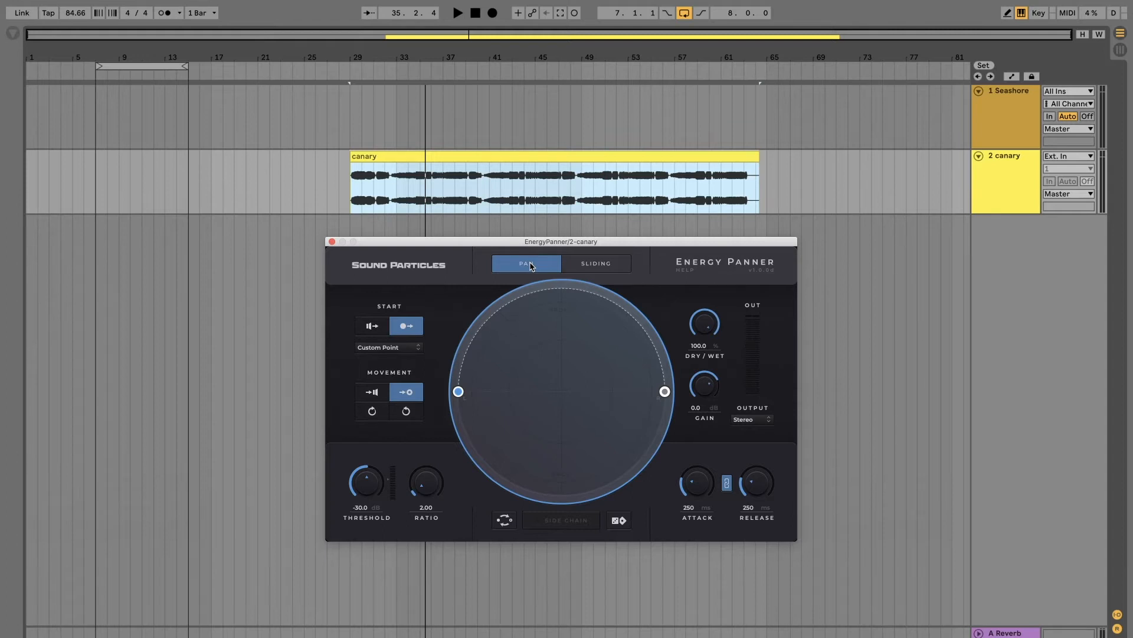
{"action": "left_click", "coordinate": [611, 265]}
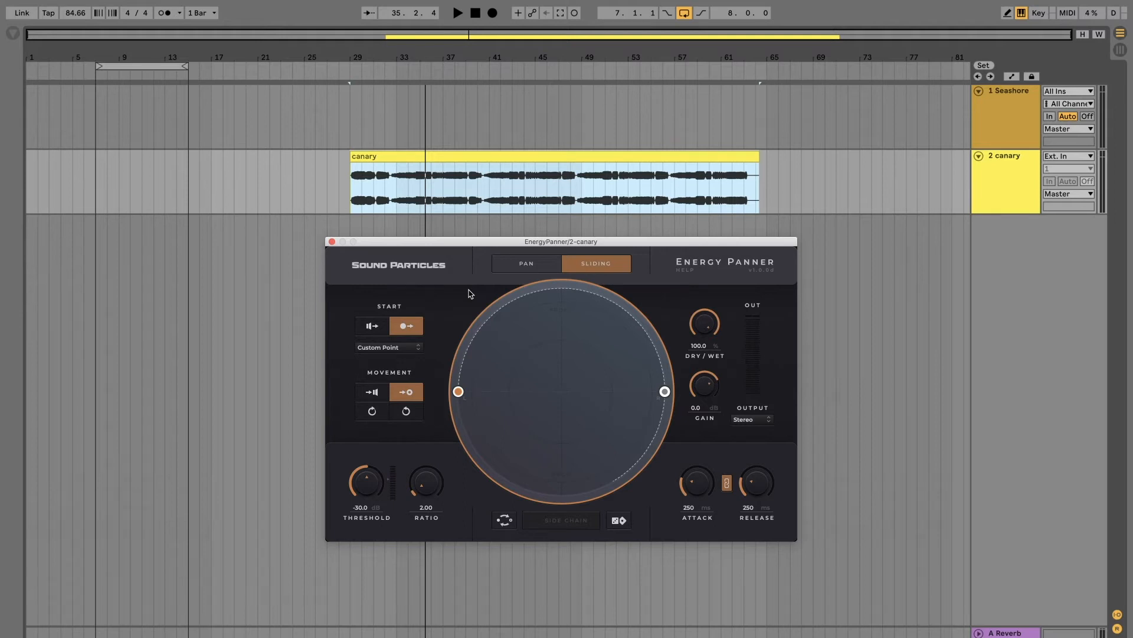
{"action": "key", "text": "space"}
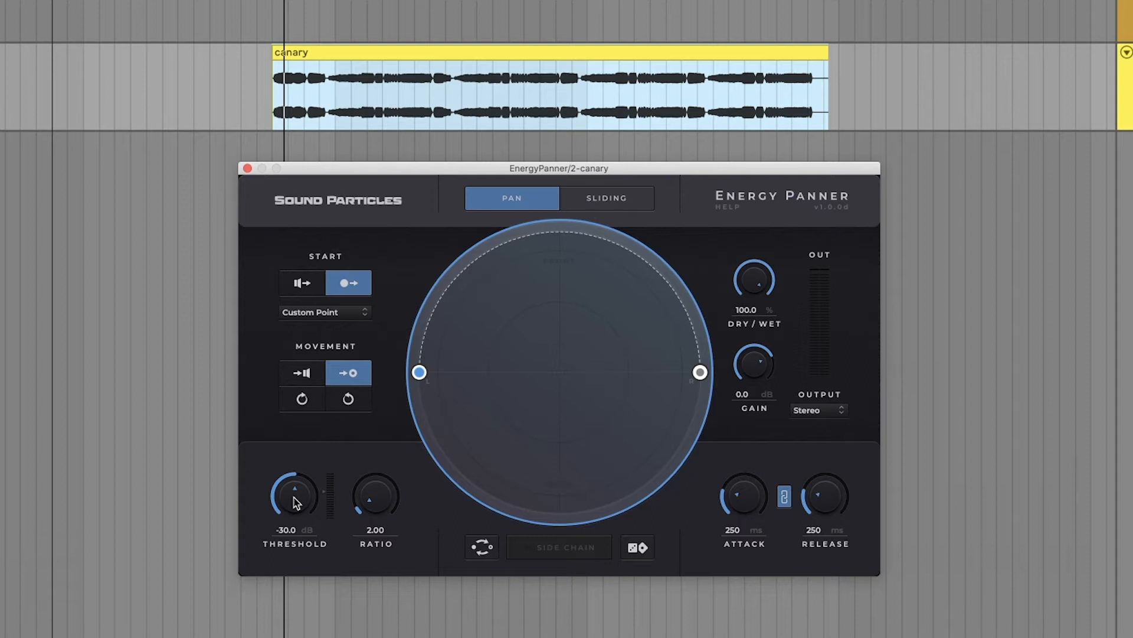
Try thresholds of -49.8, -21.3 and -45.6 dB in Pan mode and settle on -17.4 dB
{"action": "left_click_drag", "start_coordinate": [294, 498], "coordinate": [304, 426]}
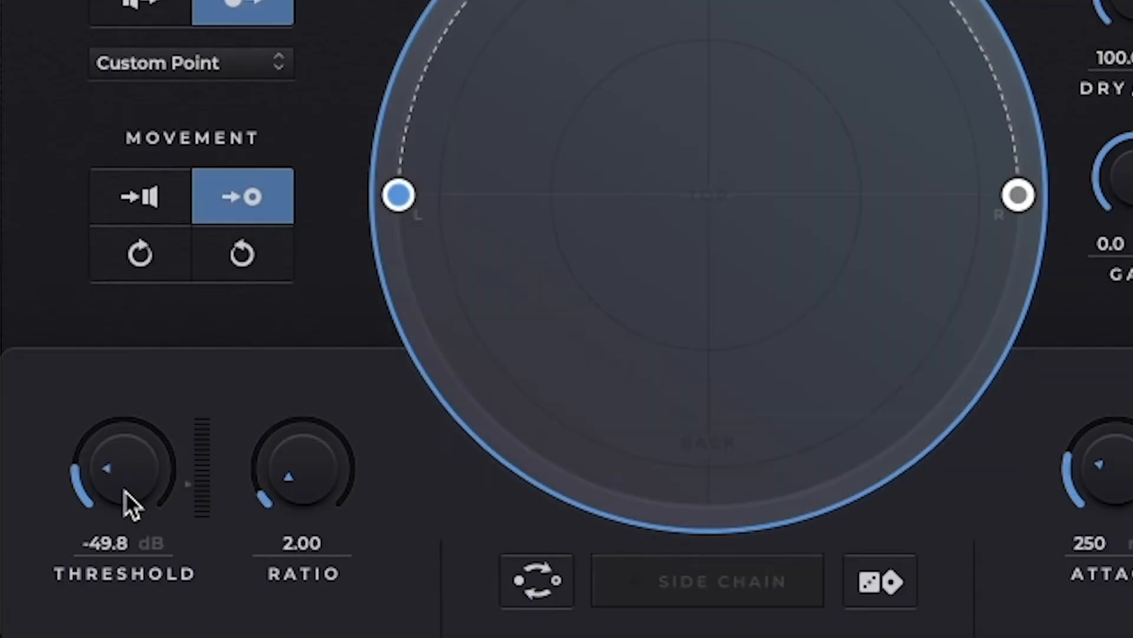
{"action": "left_click_drag", "start_coordinate": [142, 313], "coordinate": [186, 380]}
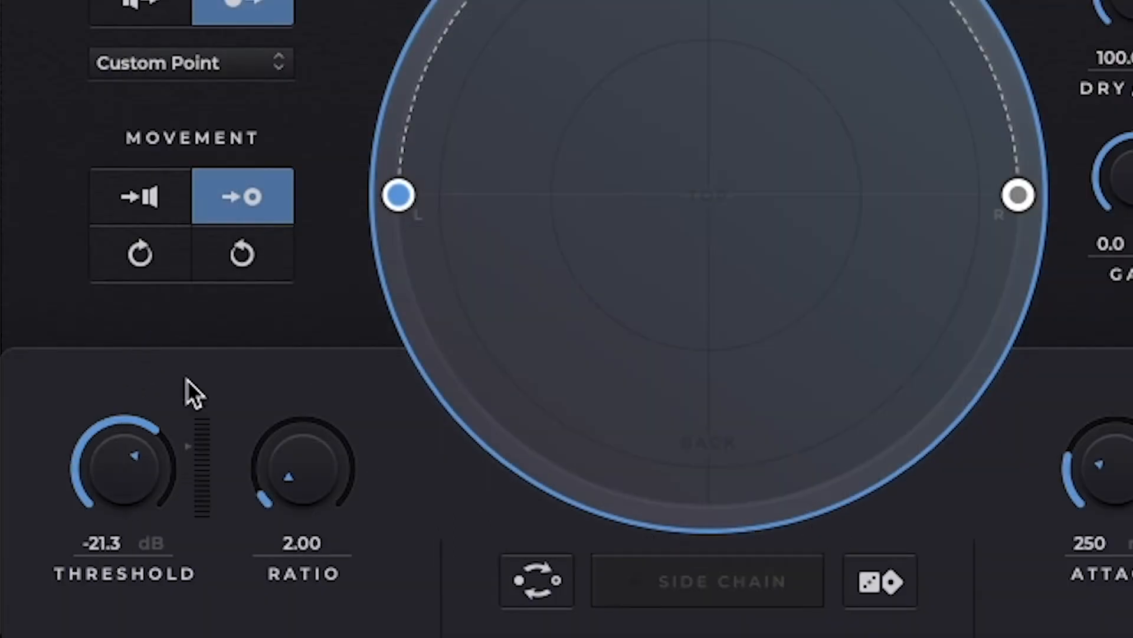
{"action": "left_click_drag", "start_coordinate": [148, 468], "coordinate": [86, 453]}
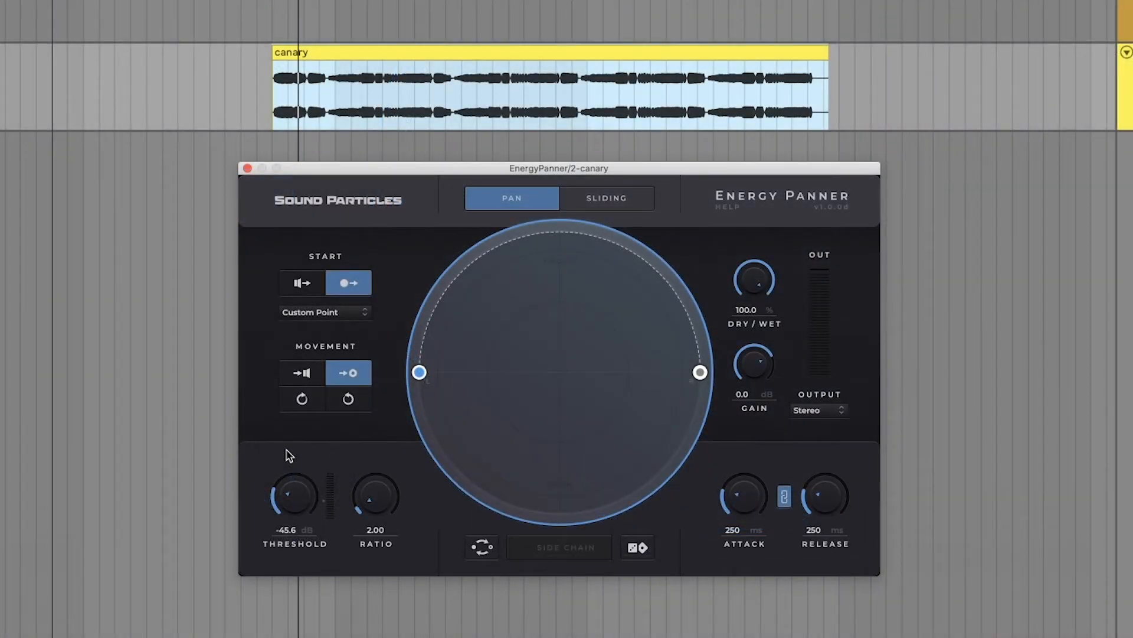
{"action": "left_click_drag", "start_coordinate": [298, 503], "coordinate": [296, 515]}
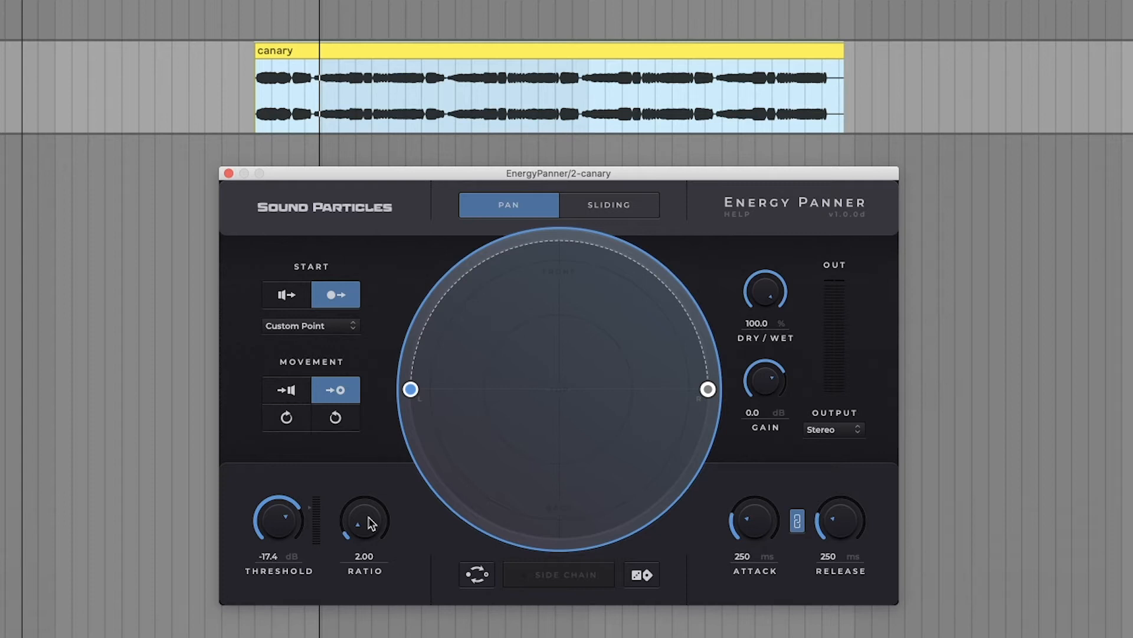
Sweep the ratio from 1.00 up to 100.0 during playback and settle on 9.02
{"action": "left_click_drag", "start_coordinate": [366, 522], "coordinate": [386, 542]}
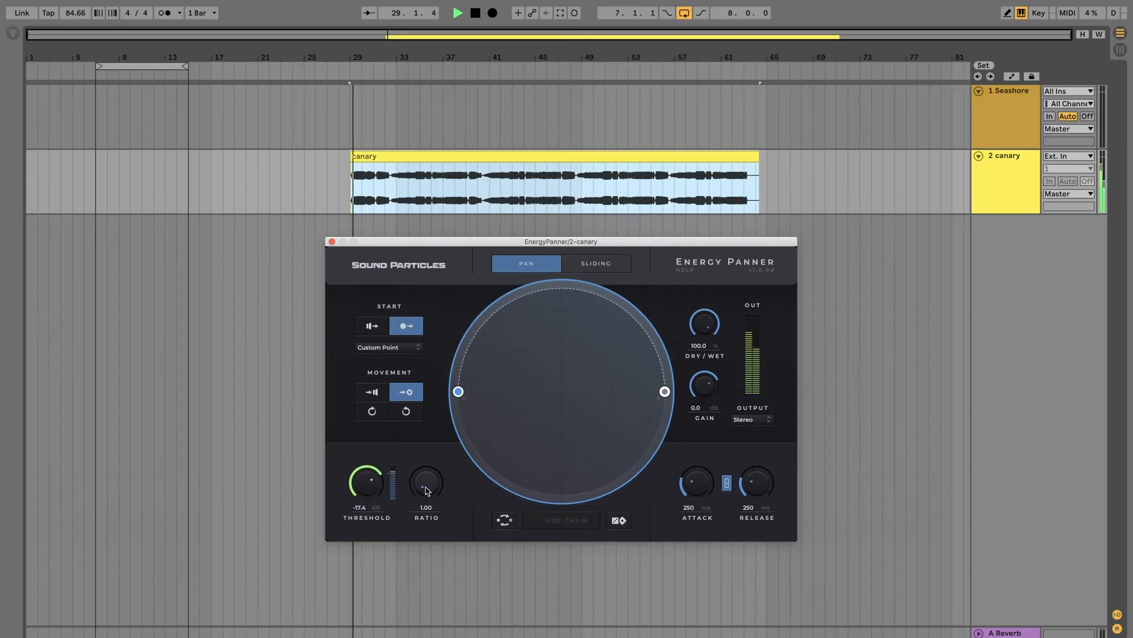
{"action": "left_click_drag", "start_coordinate": [365, 526], "coordinate": [365, 510]}
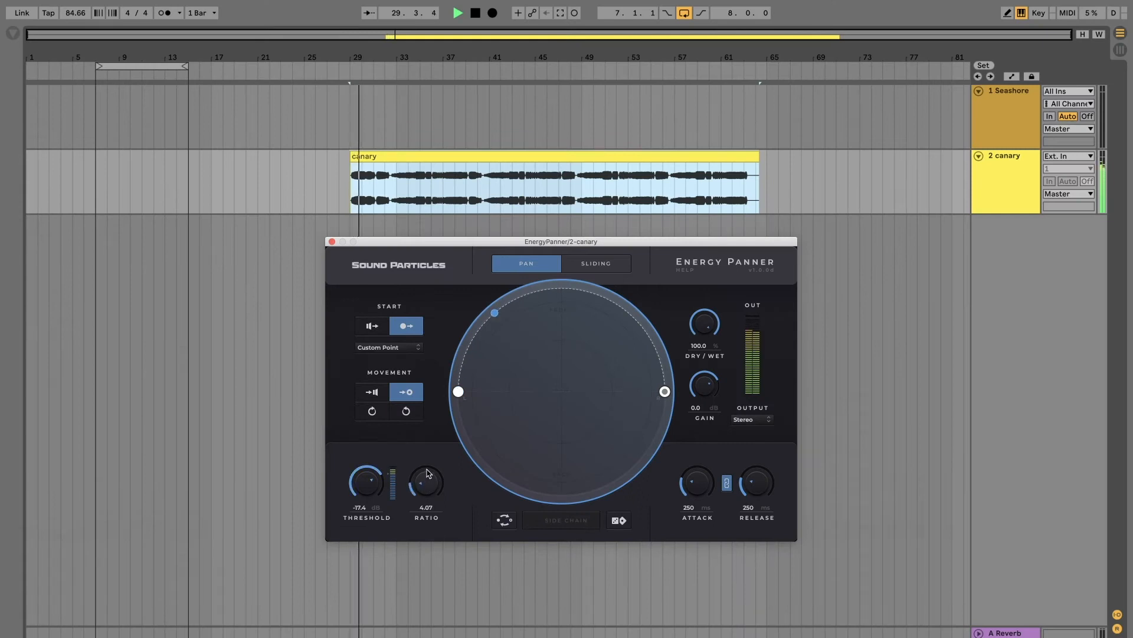
{"action": "mouse_move", "coordinate": [427, 479]}
{"action": "left_mouse_down"}
{"action": "mouse_move", "coordinate": [437, 450]}
{"action": "mouse_move", "coordinate": [432, 484]}
{"action": "mouse_move", "coordinate": [440, 472]}
{"action": "left_mouse_up"}
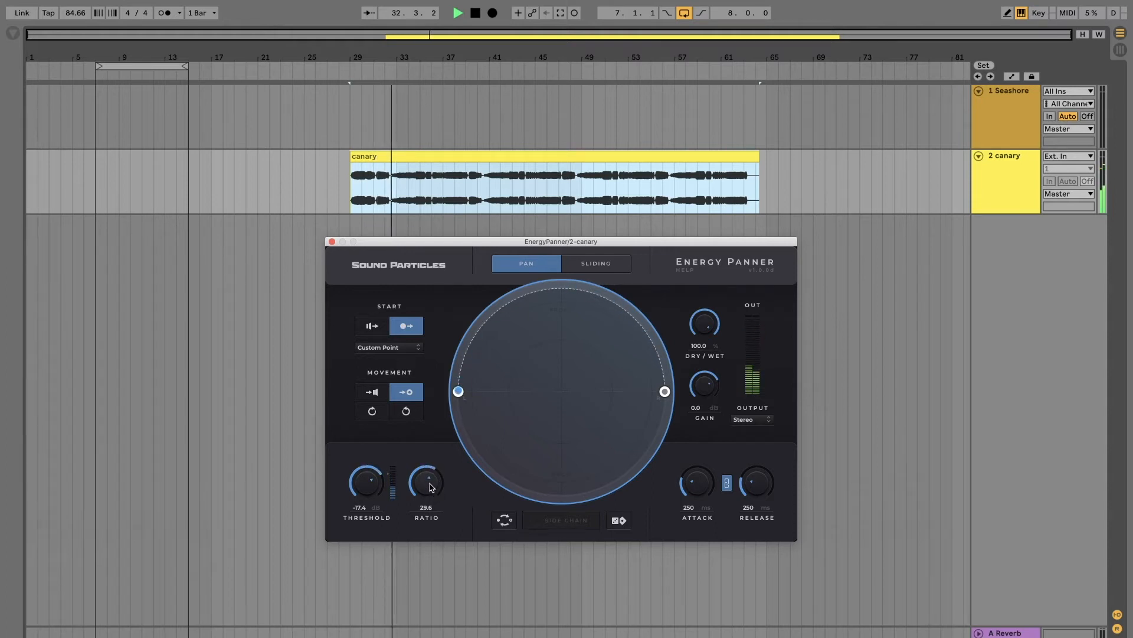
{"action": "left_click_drag", "start_coordinate": [429, 495], "coordinate": [444, 415]}
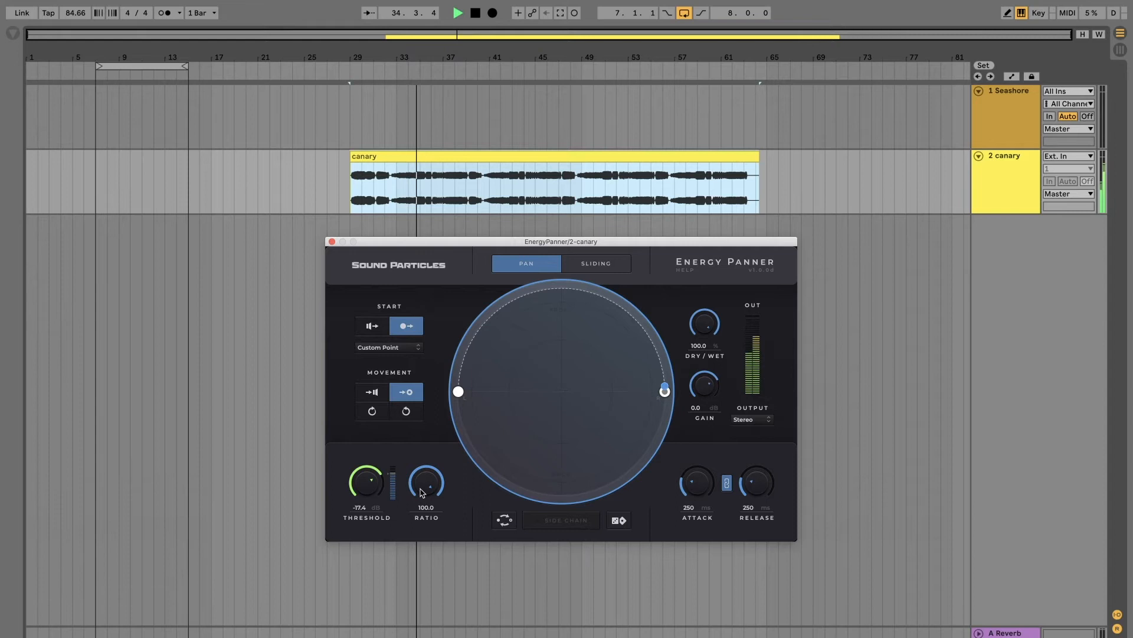
{"action": "left_click_drag", "start_coordinate": [425, 481], "coordinate": [424, 486]}
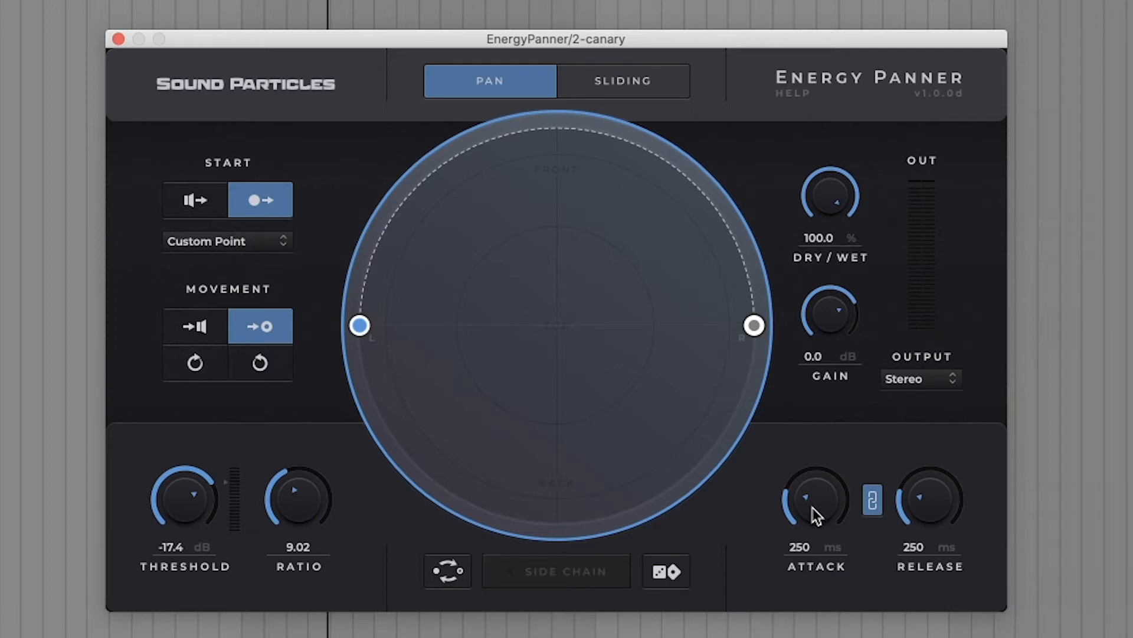
Unlink the attack from the release, keeping a 250 ms attack and setting the release to 178 ms
{"action": "left_click_drag", "start_coordinate": [812, 507], "coordinate": [811, 500]}
{"action": "left_click_drag", "start_coordinate": [929, 499], "coordinate": [930, 500]}
{"action": "mouse_move", "coordinate": [821, 508]}
{"action": "left_mouse_down"}
{"action": "mouse_move", "coordinate": [824, 489]}
{"action": "mouse_move", "coordinate": [821, 498]}
{"action": "left_mouse_up"}
{"action": "left_click", "coordinate": [874, 503]}
{"action": "mouse_move", "coordinate": [820, 505]}
{"action": "left_mouse_down"}
{"action": "mouse_move", "coordinate": [820, 522]}
{"action": "mouse_move", "coordinate": [819, 511]}
{"action": "left_mouse_up"}
{"action": "left_click_drag", "start_coordinate": [921, 503], "coordinate": [925, 506]}
Audition the canary clip with a 20 ms attack and a 4028 ms release
{"action": "key", "text": "space"}
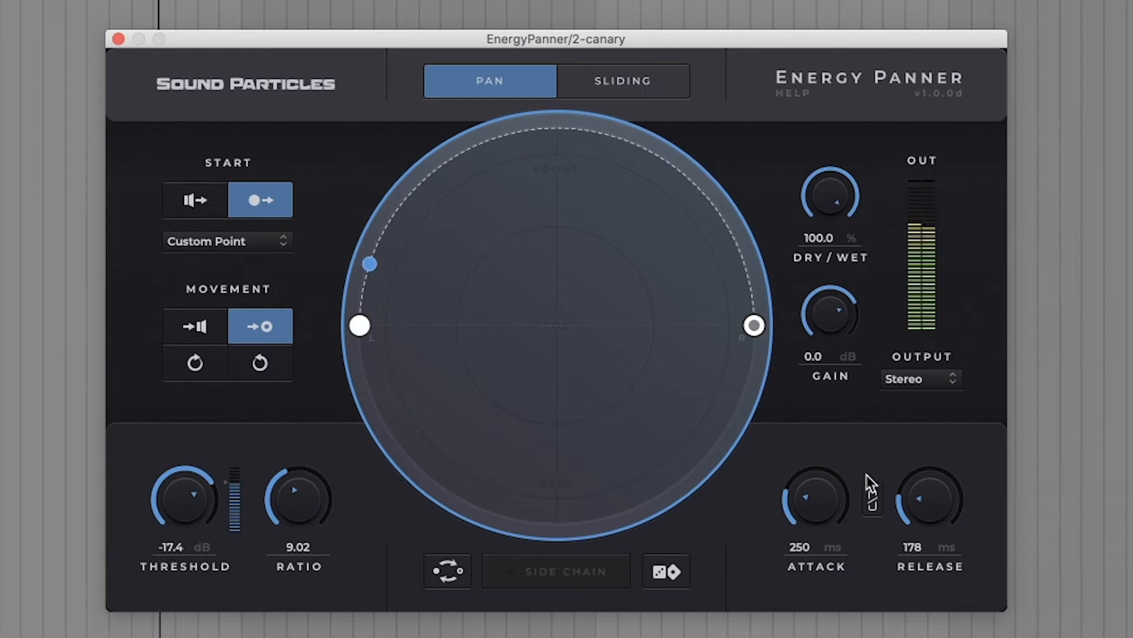
{"action": "left_click_drag", "start_coordinate": [822, 508], "coordinate": [814, 549]}
{"action": "left_click_drag", "start_coordinate": [932, 507], "coordinate": [961, 330]}
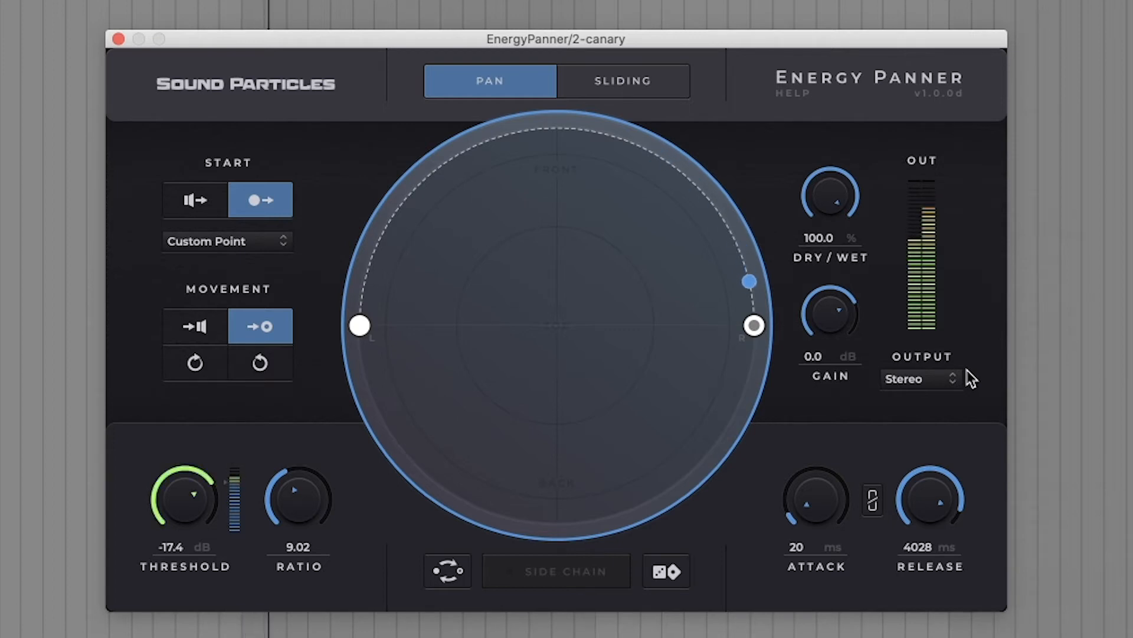
Try a 3506 ms attack with a 1 ms release, and link both again at 570 ms
{"action": "left_click_drag", "start_coordinate": [926, 542], "coordinate": [925, 637]}
{"action": "left_click_drag", "start_coordinate": [826, 504], "coordinate": [848, 295]}
{"action": "left_click_drag", "start_coordinate": [926, 514], "coordinate": [930, 541]}
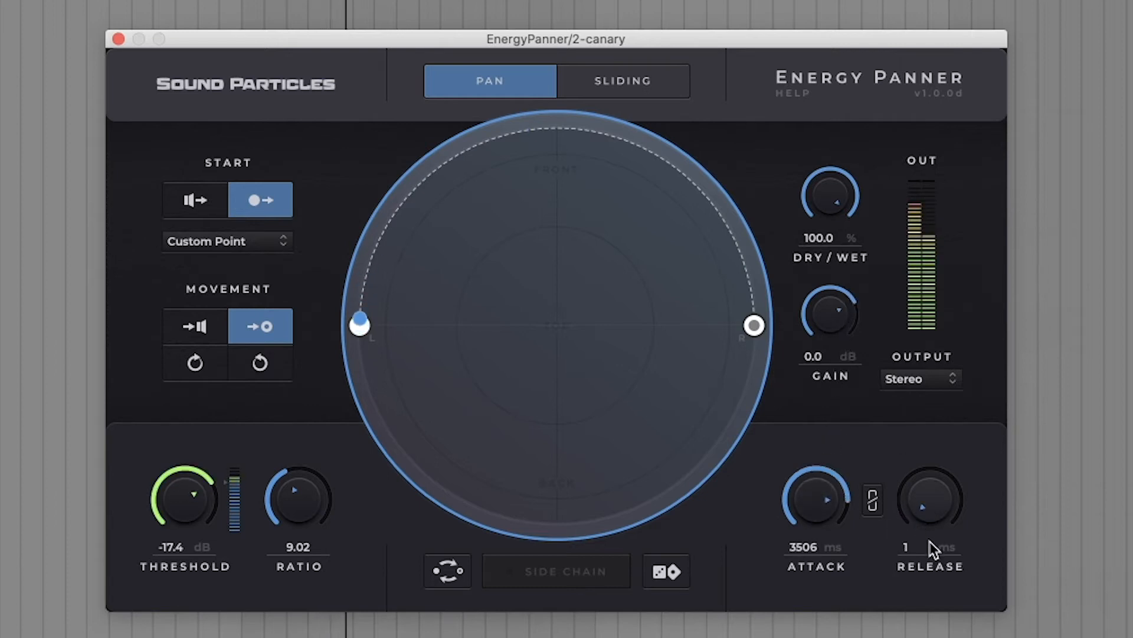
{"action": "left_click_drag", "start_coordinate": [841, 508], "coordinate": [815, 489]}
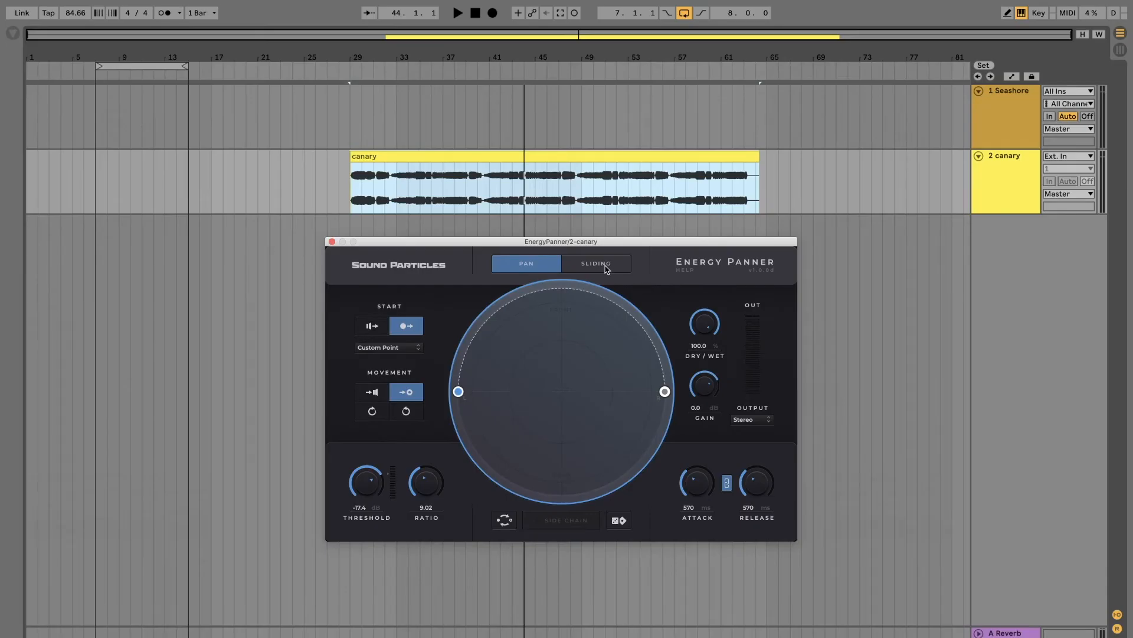
Play the clip in Sliding mode while setting the ratio to 3.77 and the linked attack and release to 520 ms
{"action": "left_click", "coordinate": [607, 270]}
{"action": "key", "text": "space"}
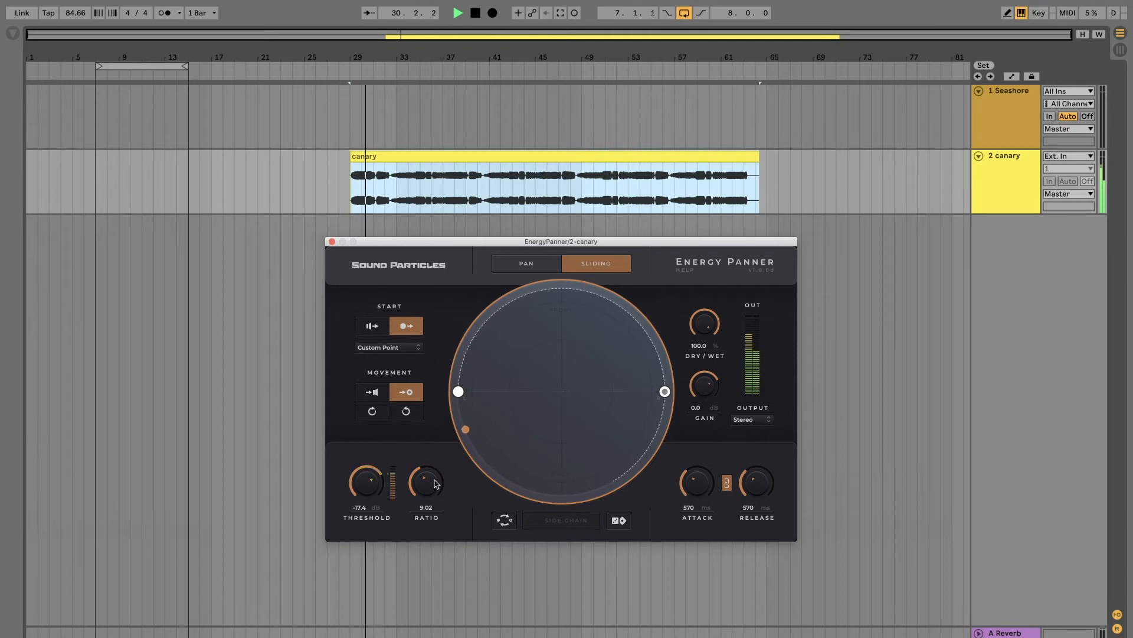
{"action": "left_click_drag", "start_coordinate": [435, 483], "coordinate": [466, 435]}
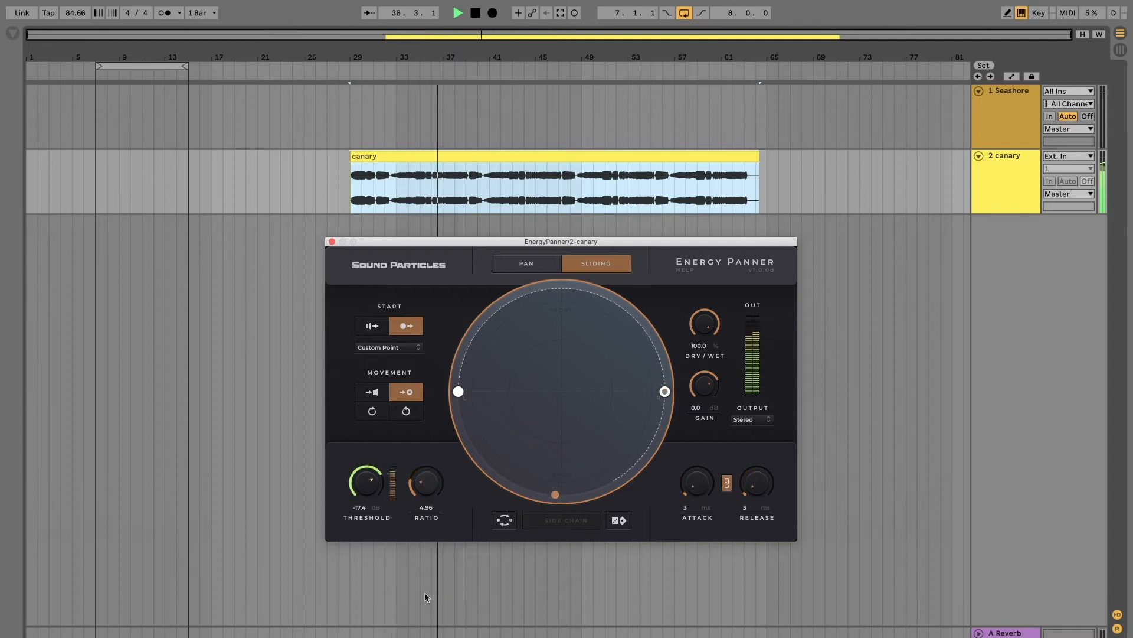
{"action": "left_click_drag", "start_coordinate": [425, 593], "coordinate": [425, 603]}
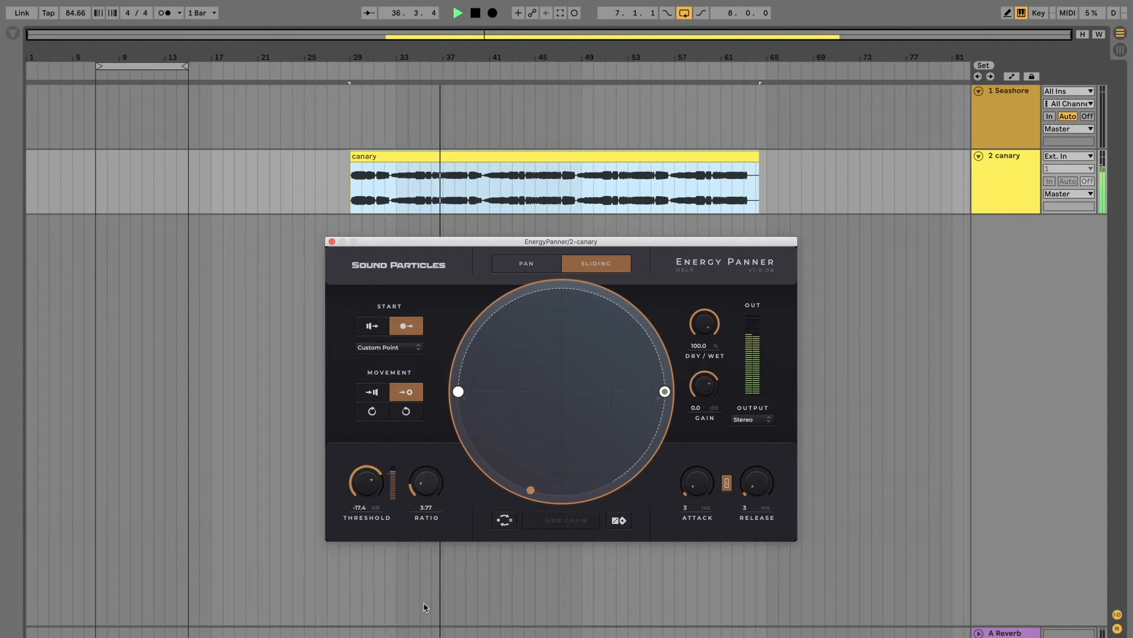
{"action": "left_click_drag", "start_coordinate": [703, 487], "coordinate": [703, 445]}
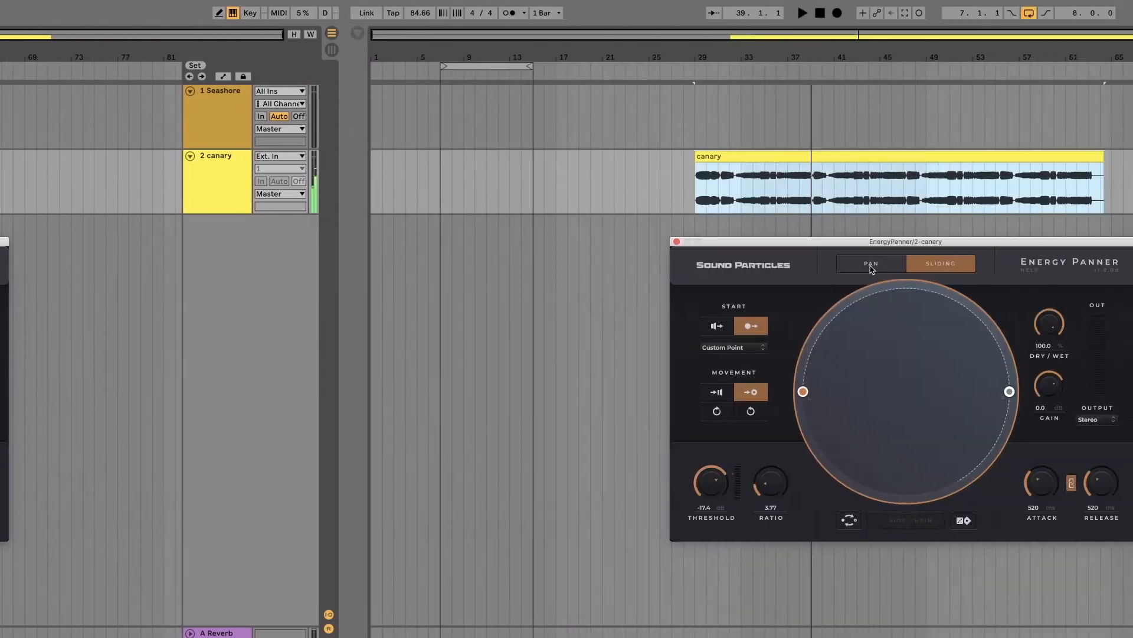
Return to Pan mode and pull the start and end points inward to the circle's front-left and front-right
{"action": "left_click", "coordinate": [526, 263]}
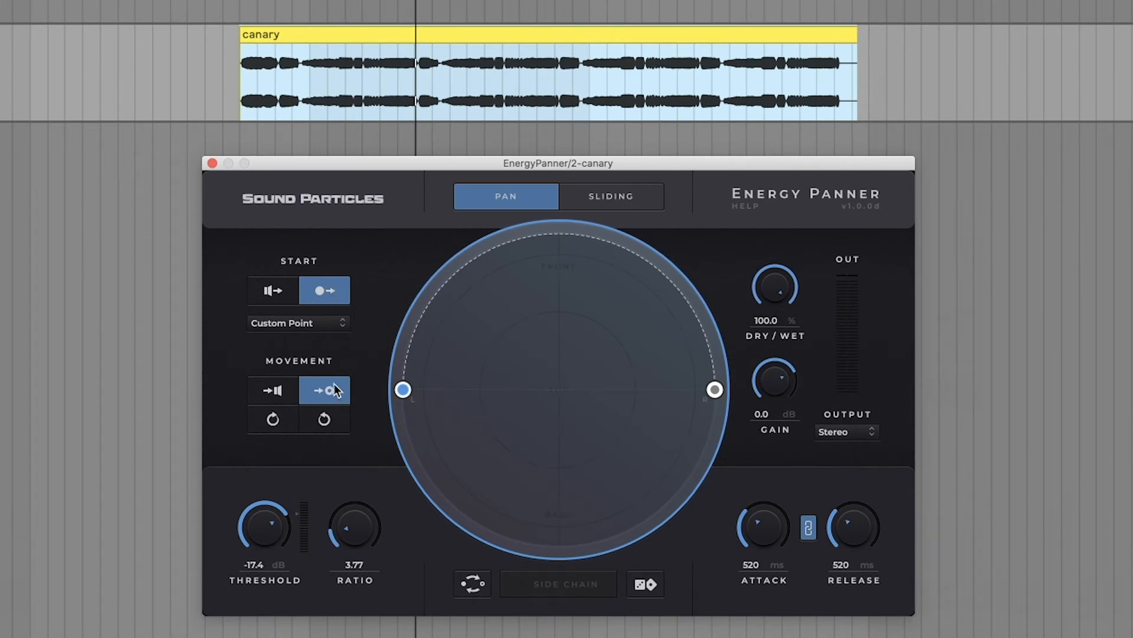
{"action": "left_click_drag", "start_coordinate": [403, 389], "coordinate": [480, 334]}
{"action": "left_click_drag", "start_coordinate": [715, 389], "coordinate": [643, 336]}
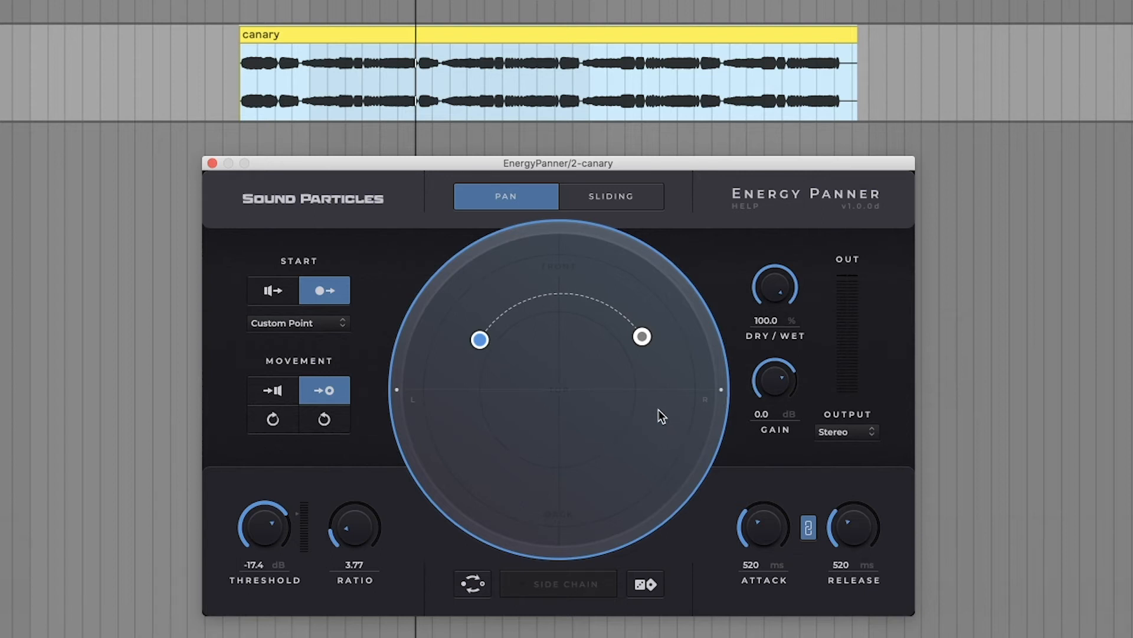
Reposition the start and end points within the front half, placing the end point at azimuth 33.8° and elevation 46.0°
{"action": "left_click_drag", "start_coordinate": [642, 336], "coordinate": [602, 304]}
{"action": "left_click_drag", "start_coordinate": [479, 341], "coordinate": [527, 303]}
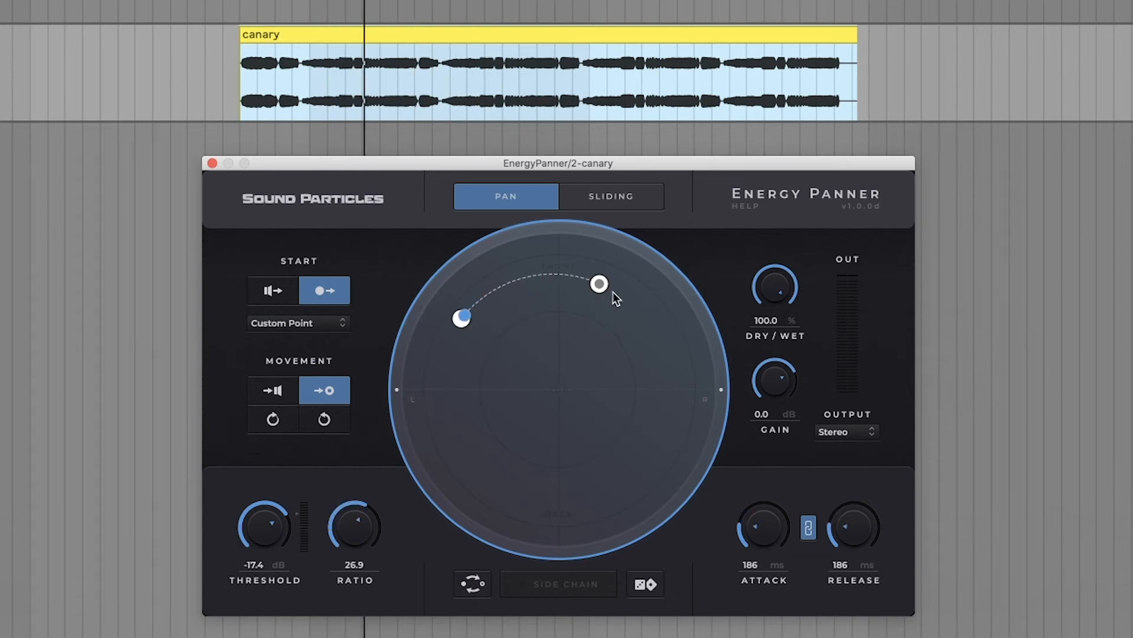
{"action": "left_click_drag", "start_coordinate": [616, 298], "coordinate": [620, 300]}
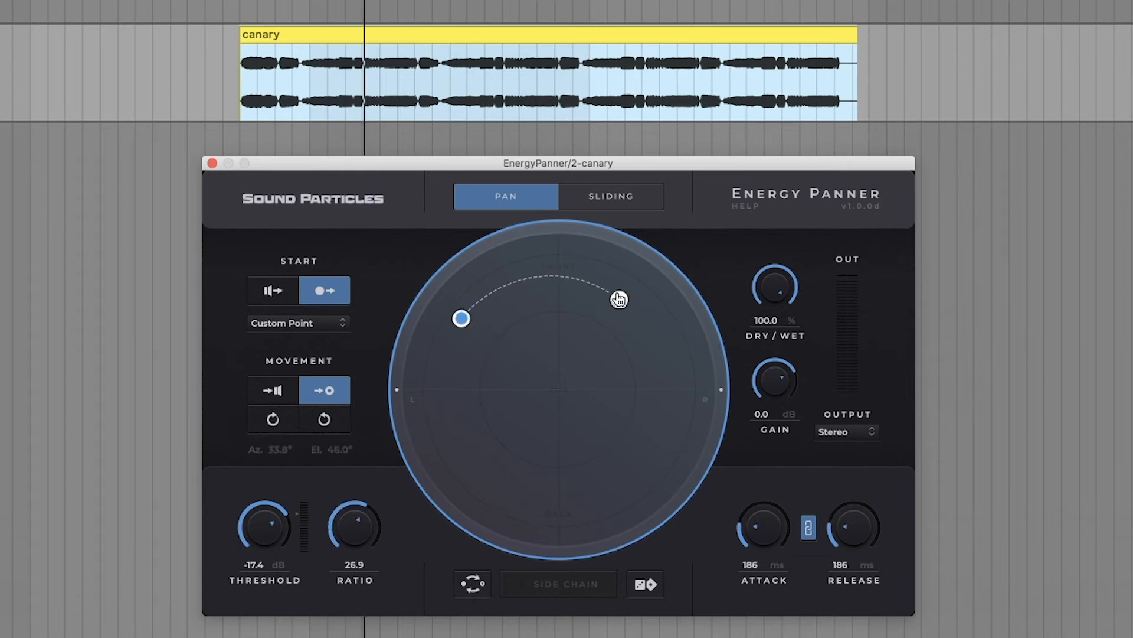
Try the Left, Right and Center start presets, and move the start point to a custom front-left position
{"action": "left_click", "coordinate": [302, 324]}
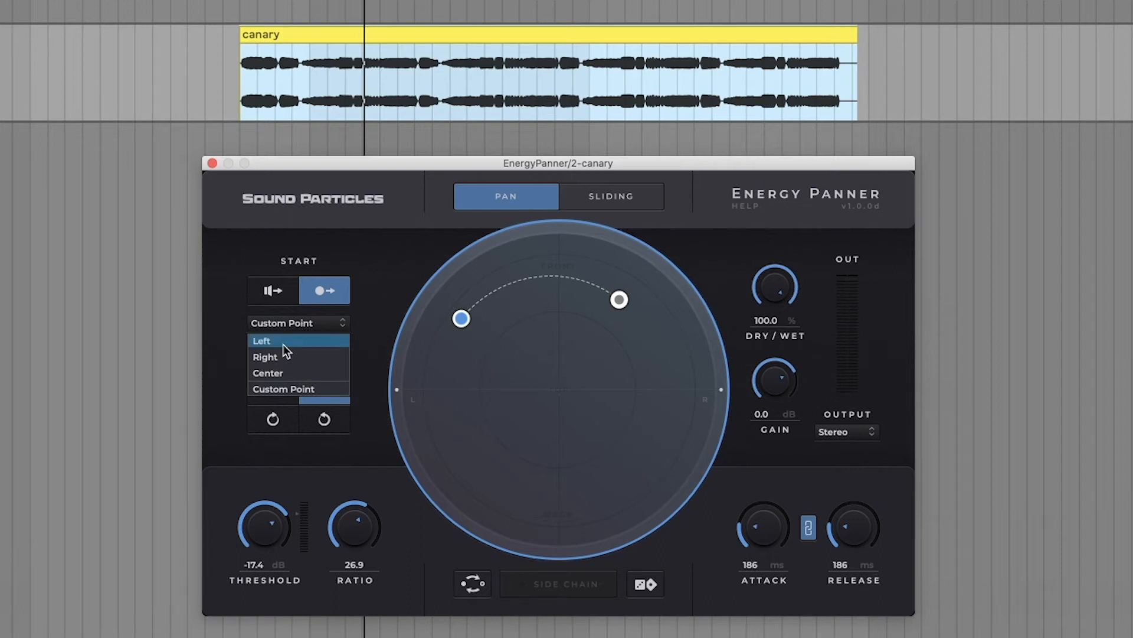
{"action": "left_click", "coordinate": [285, 342]}
{"action": "left_click", "coordinate": [290, 323]}
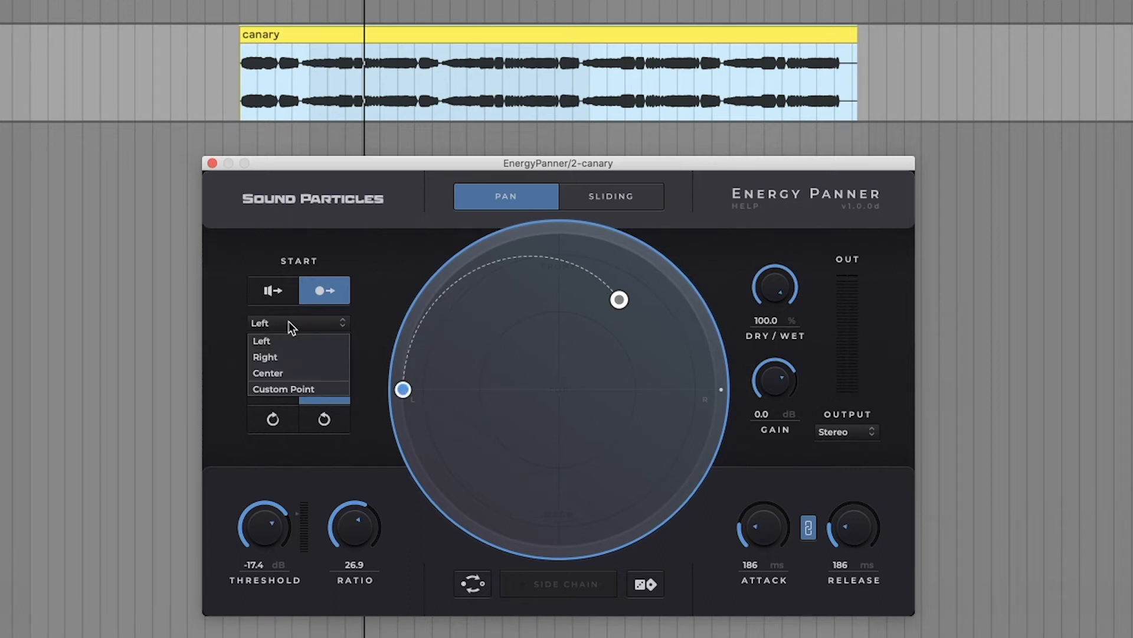
{"action": "left_click", "coordinate": [293, 357]}
{"action": "left_click", "coordinate": [313, 324]}
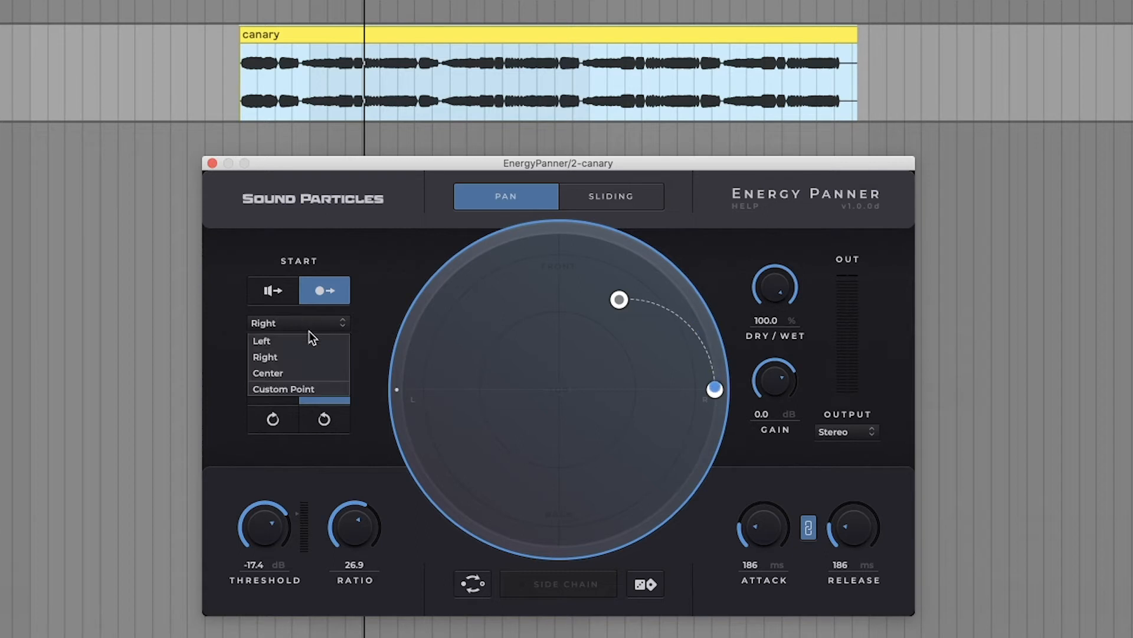
{"action": "left_click", "coordinate": [297, 372]}
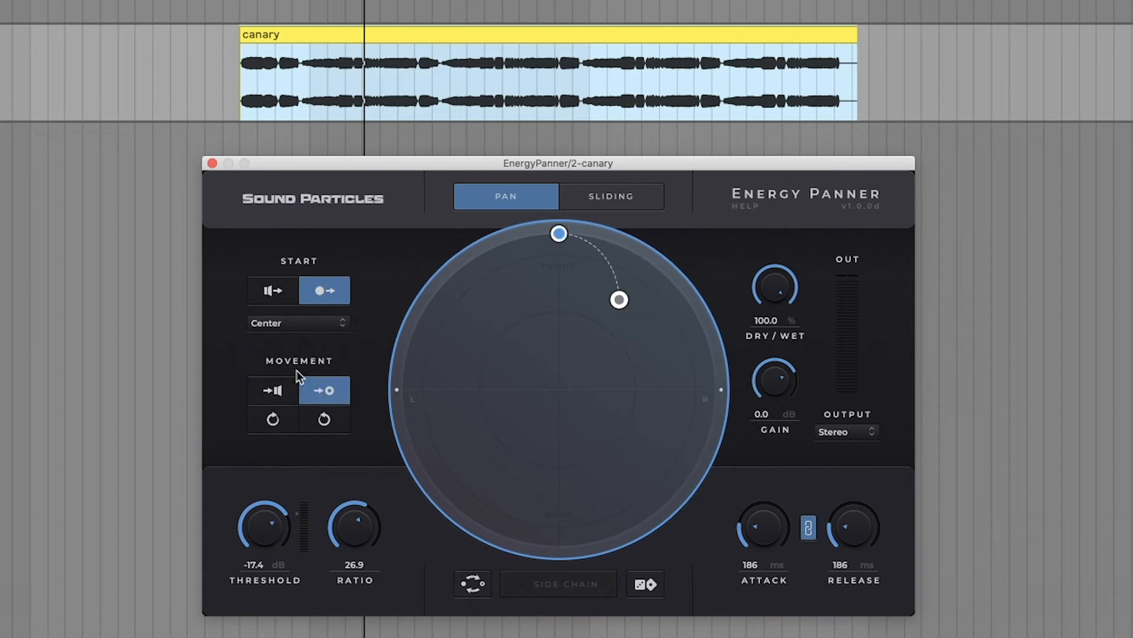
{"action": "left_click_drag", "start_coordinate": [559, 234], "coordinate": [474, 305]}
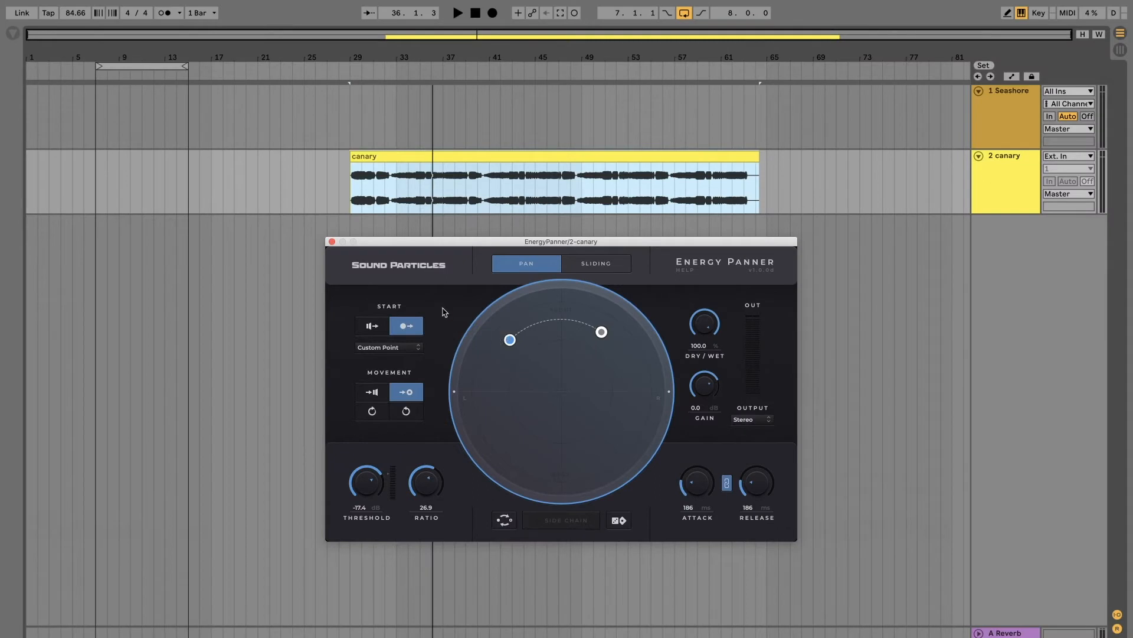
Start the movement from the input channels' left and right positions and move the end point to the front center
{"action": "left_click", "coordinate": [379, 329]}
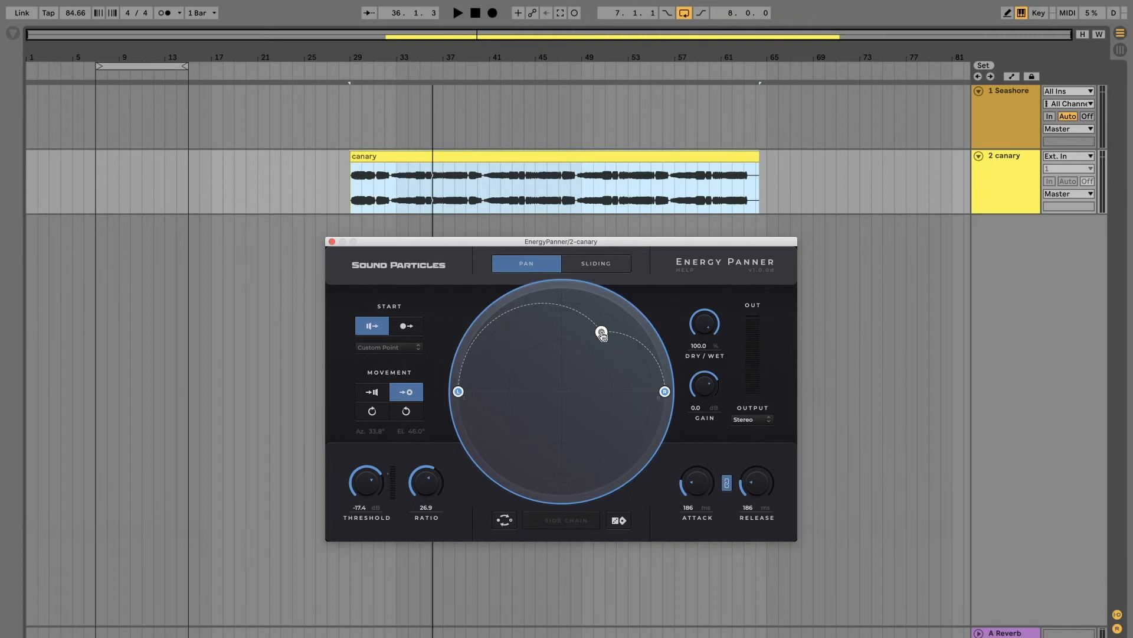
{"action": "left_click_drag", "start_coordinate": [601, 332], "coordinate": [562, 284]}
Play the clip while setting the ratio to 5.16 and the threshold to -24.0 dB
{"action": "key", "text": "space"}
{"action": "left_click_drag", "start_coordinate": [425, 487], "coordinate": [369, 500]}
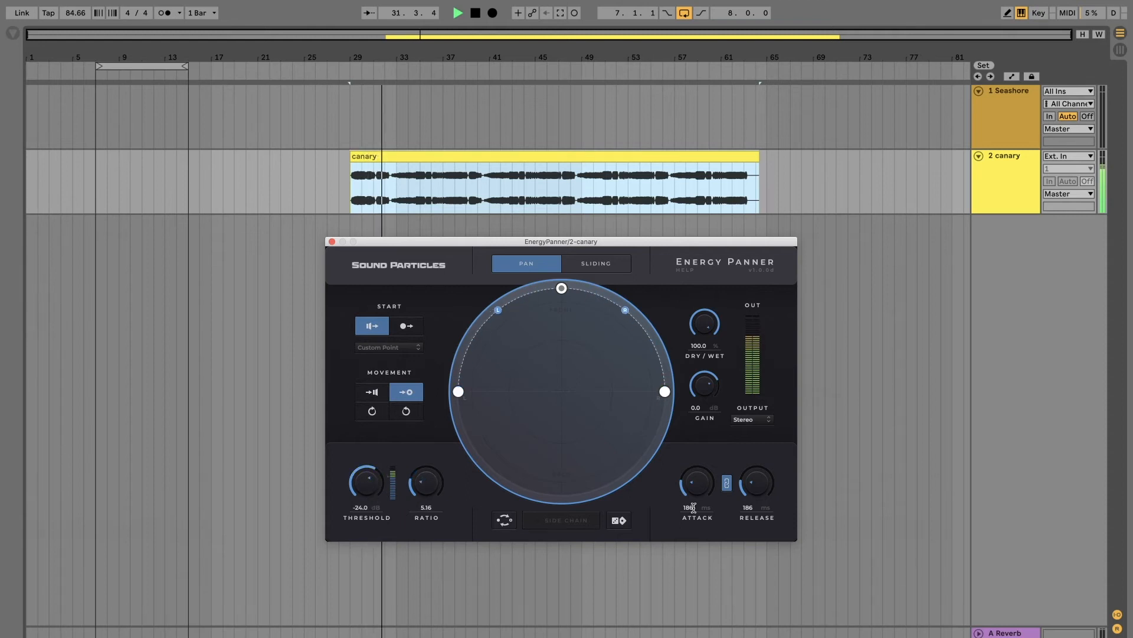
Move the end point along the front arc to the front right and play the clip, and reposition it toward the front left
{"action": "key", "text": "space"}
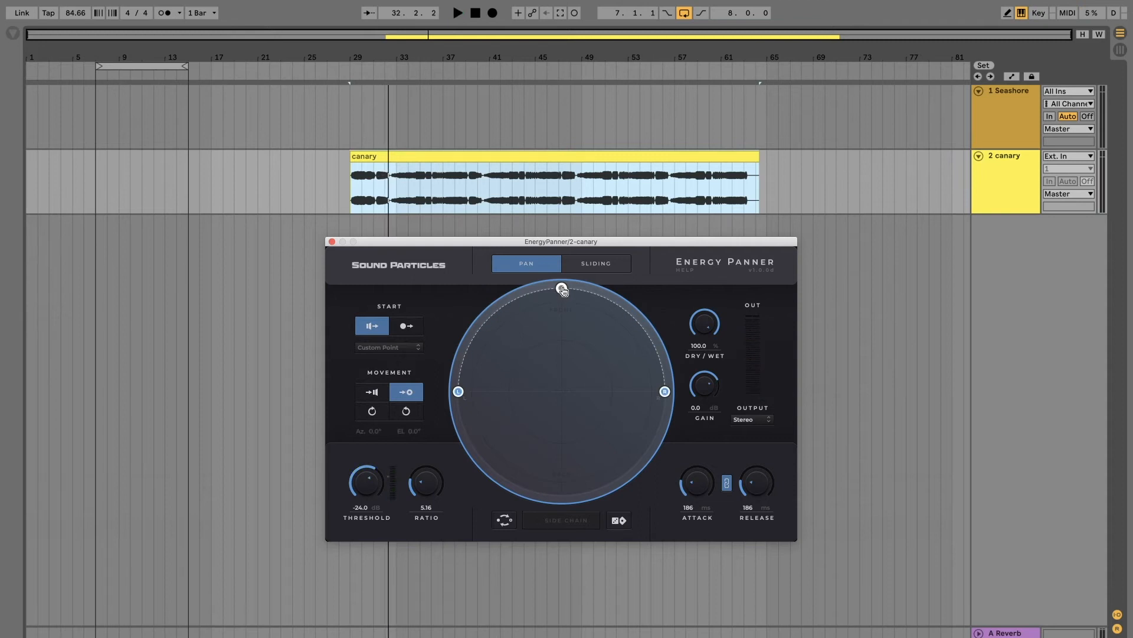
{"action": "left_click_drag", "start_coordinate": [562, 292], "coordinate": [628, 308]}
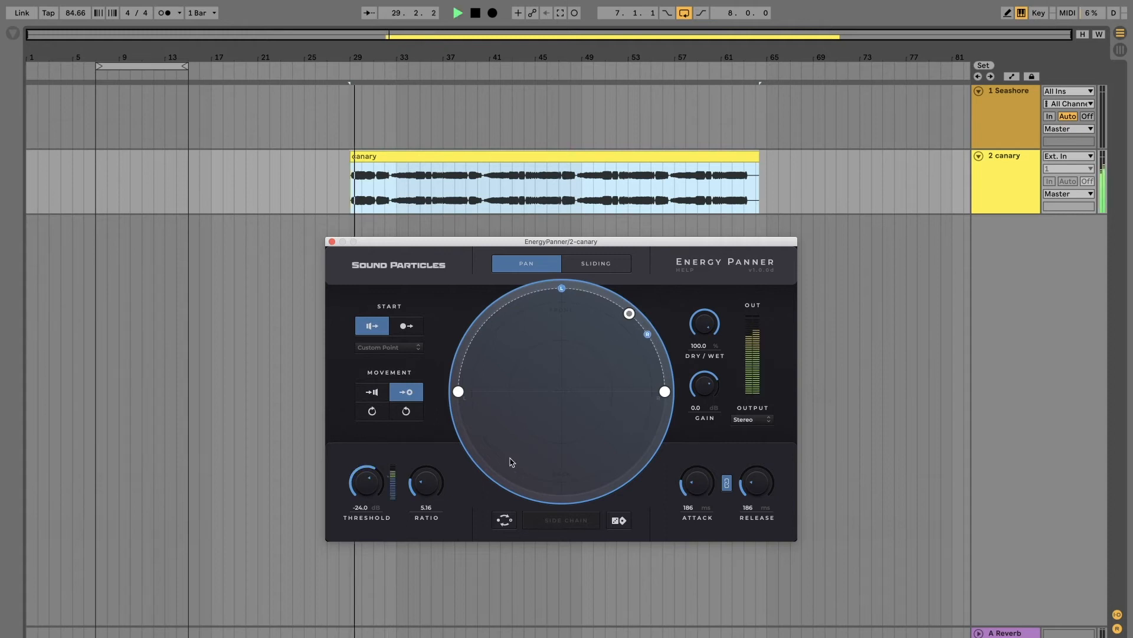
{"action": "left_click_drag", "start_coordinate": [629, 313], "coordinate": [488, 352]}
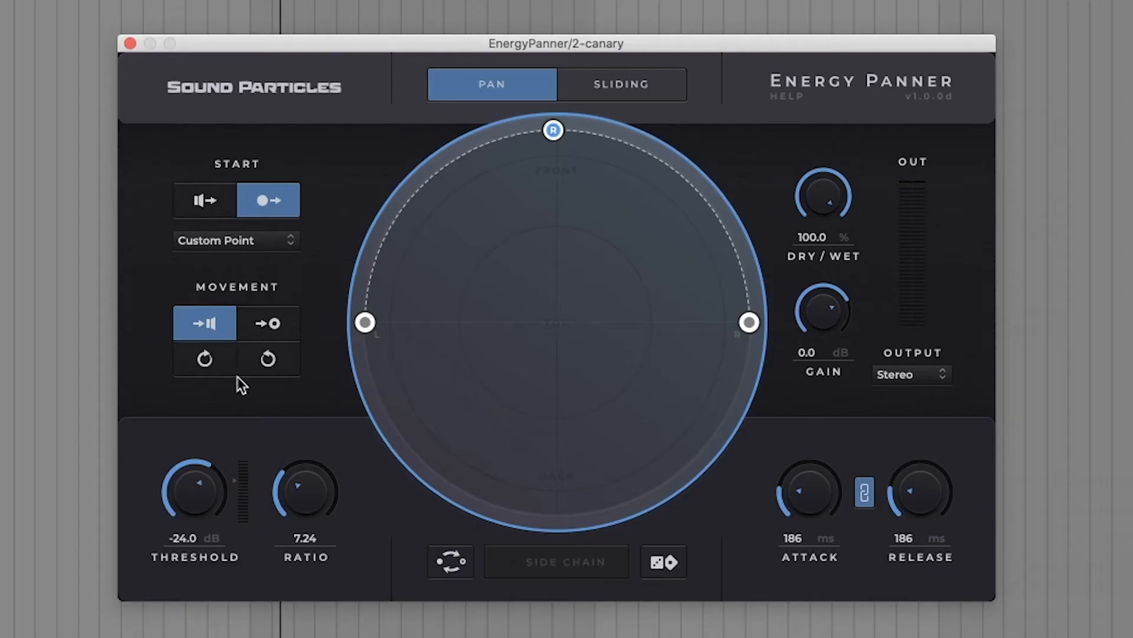
Try the clockwise and counterclockwise circular movements, and set the start to the input channels' positions
{"action": "left_click", "coordinate": [208, 363]}
{"action": "left_click", "coordinate": [265, 363]}
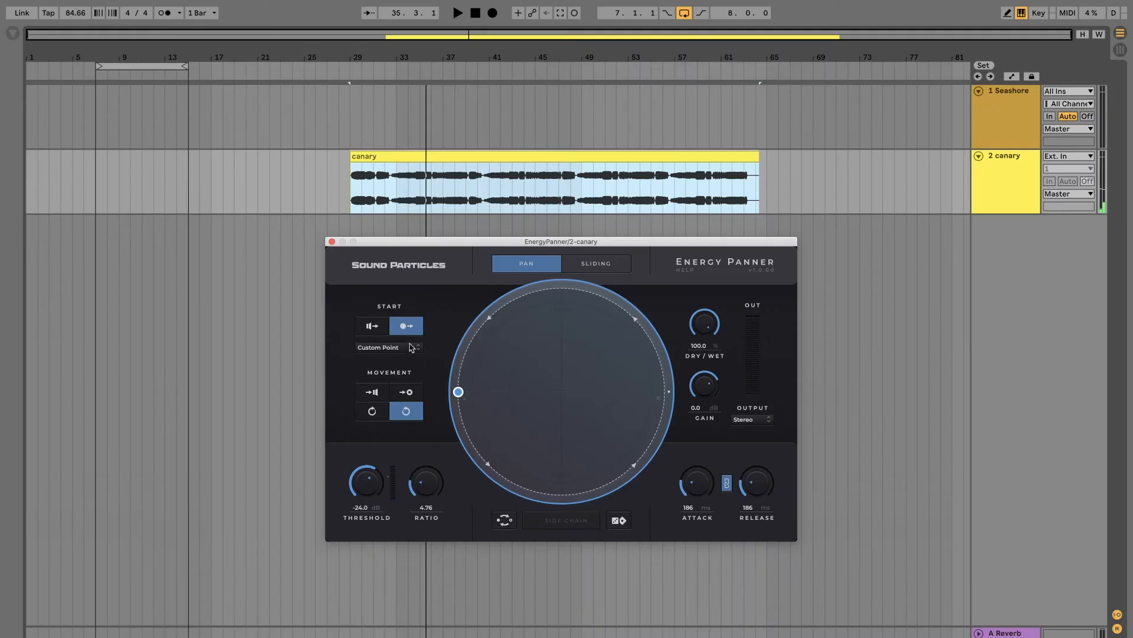
{"action": "left_click", "coordinate": [372, 329]}
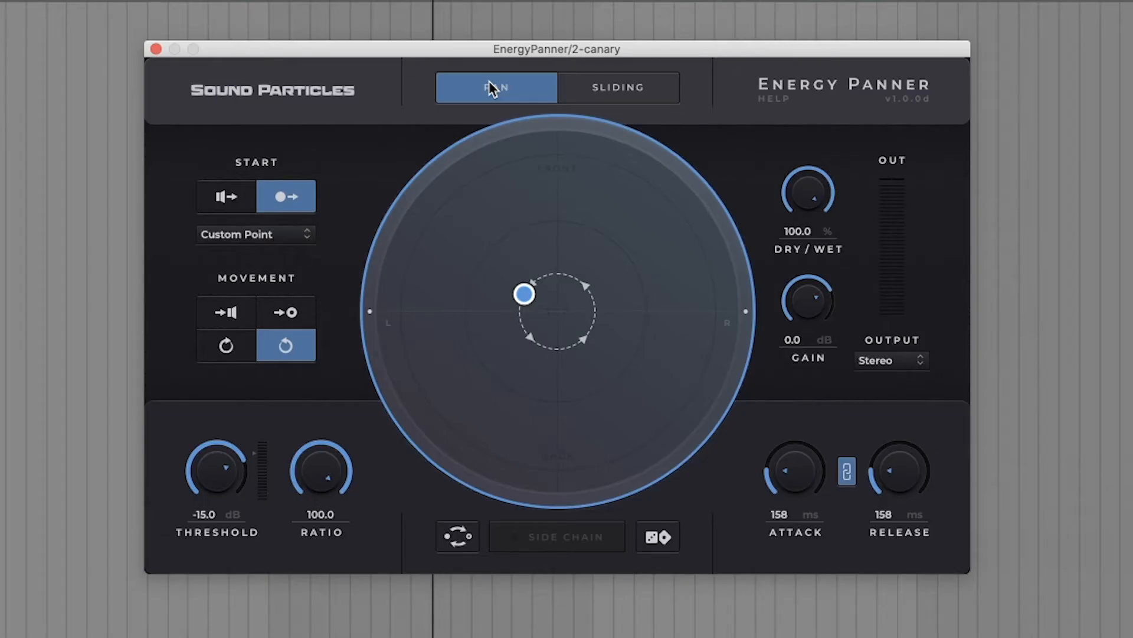
Move the custom start point to the front-left edge at azimuth -45.7° and elevation 0.0°, and reverse the rotation direction several times
{"action": "left_click_drag", "start_coordinate": [523, 293], "coordinate": [388, 146]}
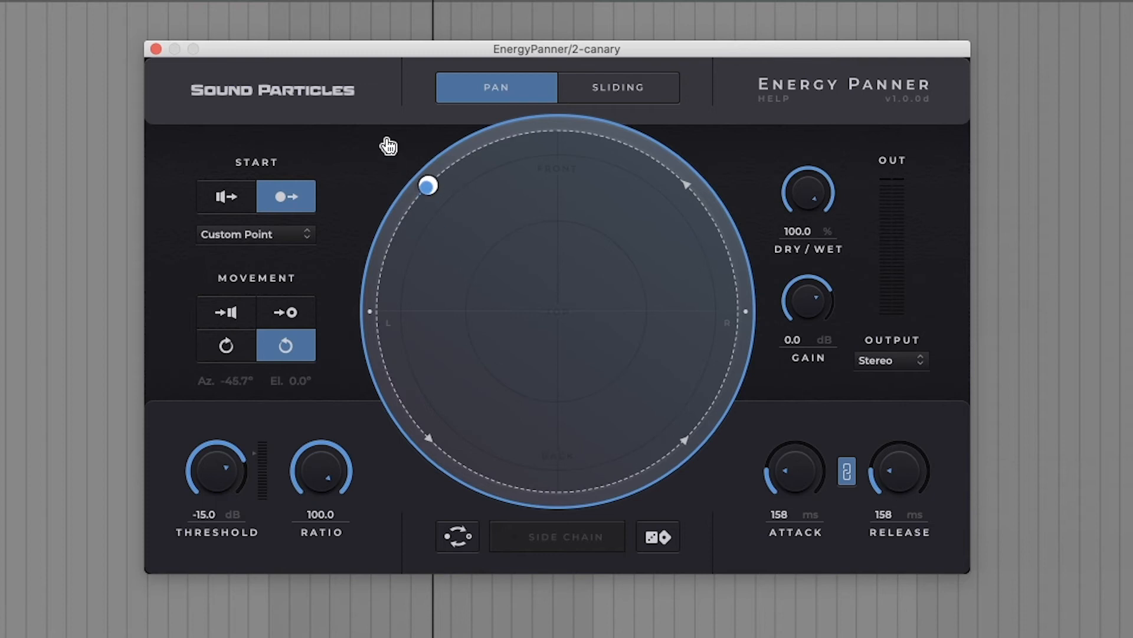
{"action": "left_click", "coordinate": [464, 540]}
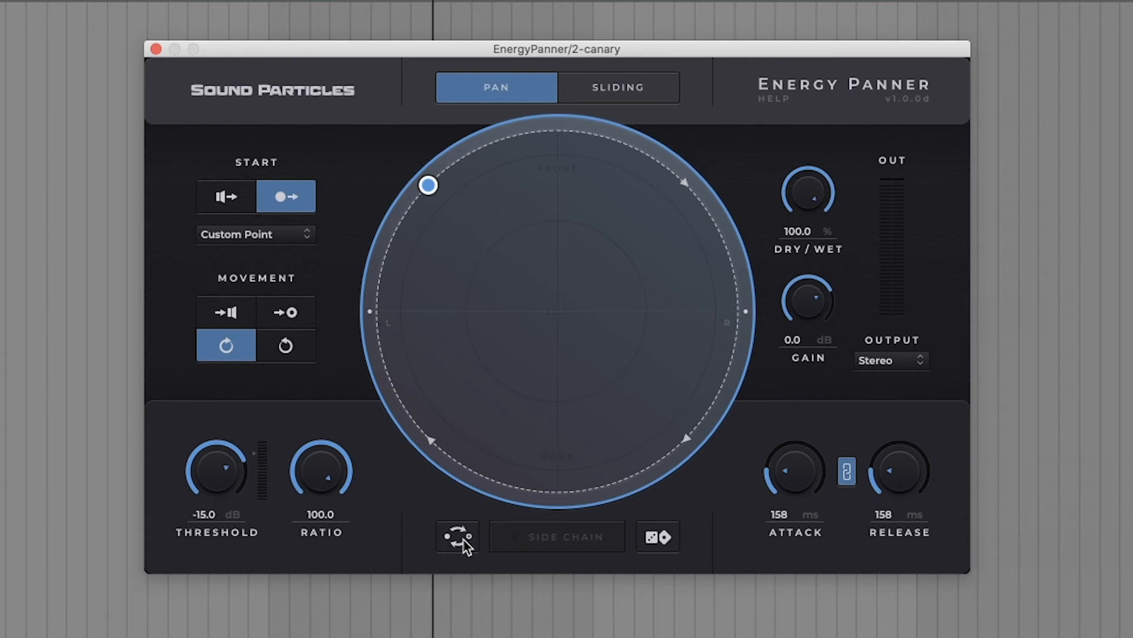
{"action": "left_click", "coordinate": [464, 541]}
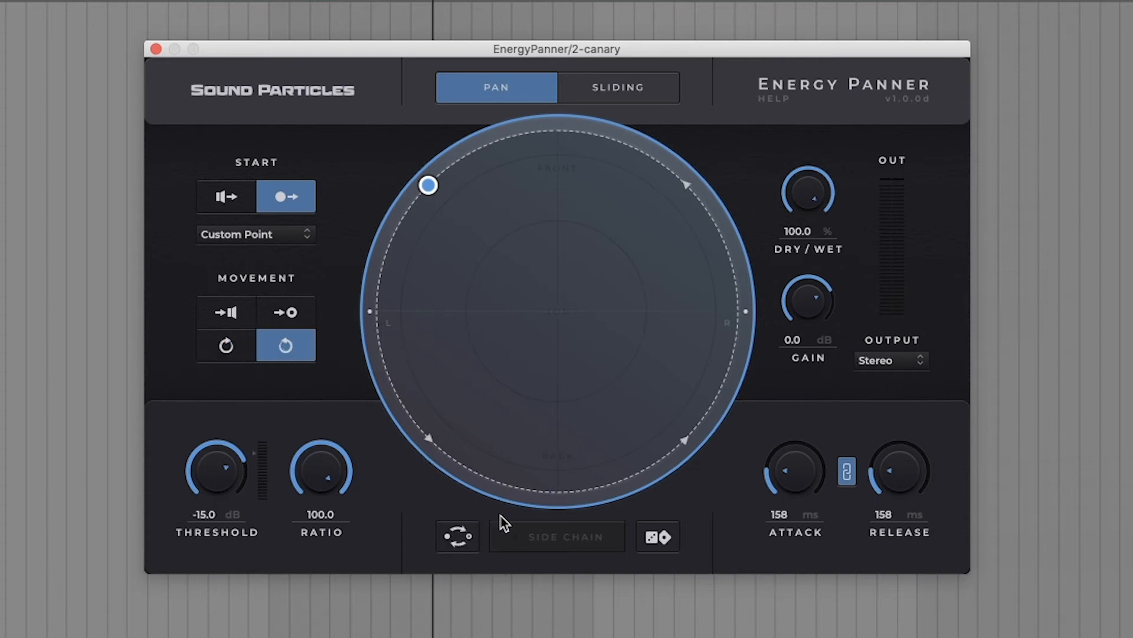
{"action": "left_click", "coordinate": [459, 542]}
{"action": "left_click", "coordinate": [461, 544]}
Move the sound from the input channels to the end point, and swap the start and end several times, including with a custom start point
{"action": "left_click", "coordinate": [222, 200]}
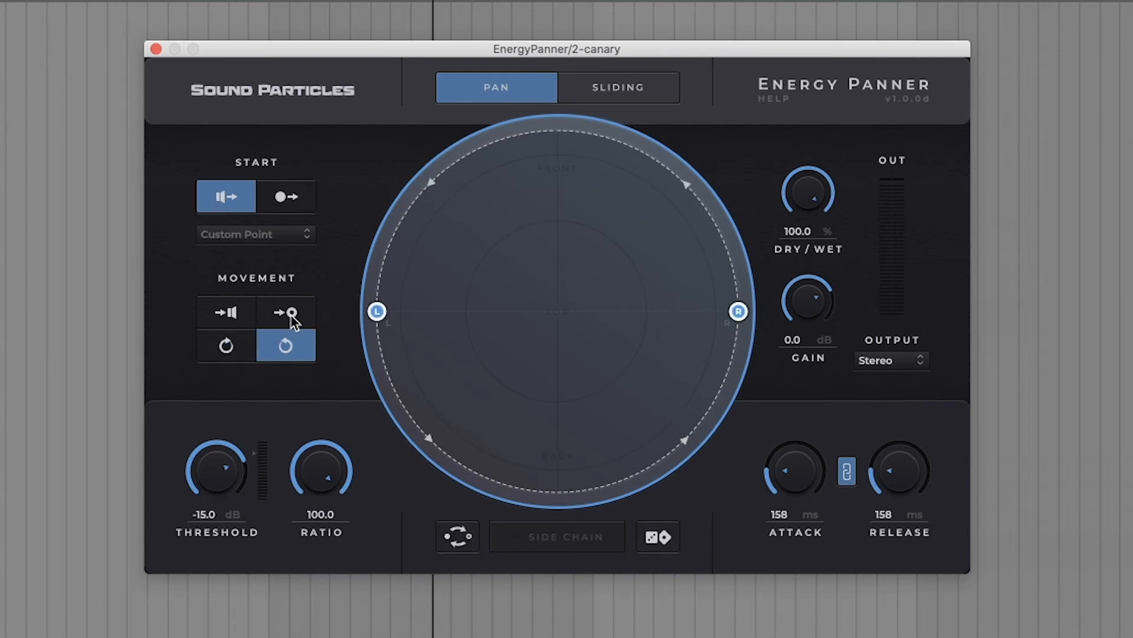
{"action": "left_click", "coordinate": [291, 314]}
{"action": "left_click", "coordinate": [457, 537]}
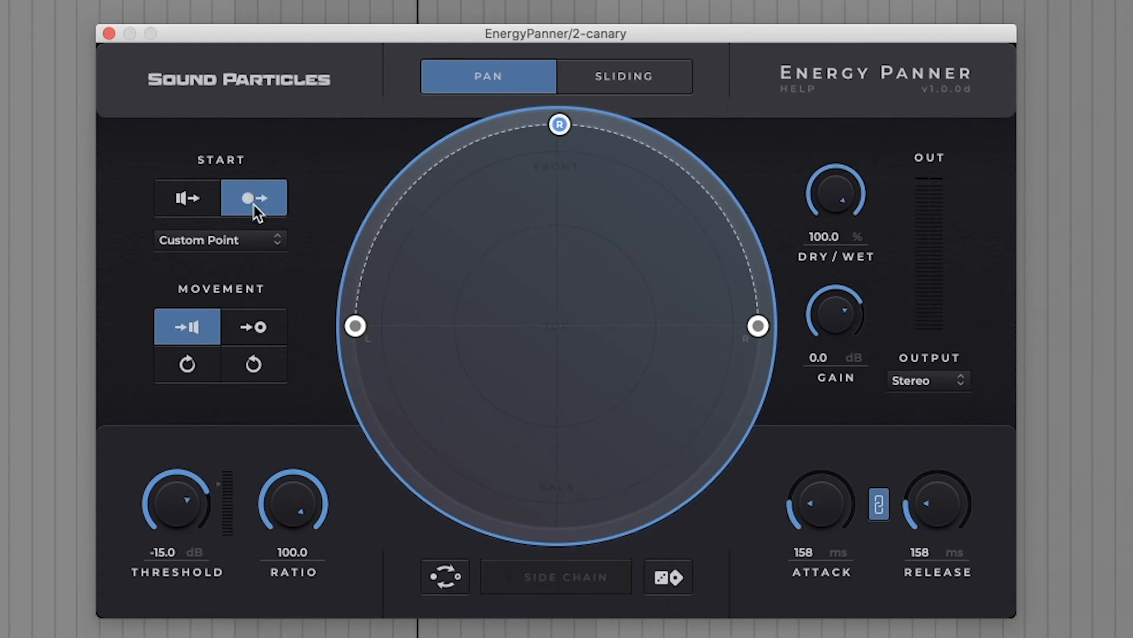
{"action": "left_click", "coordinate": [443, 582]}
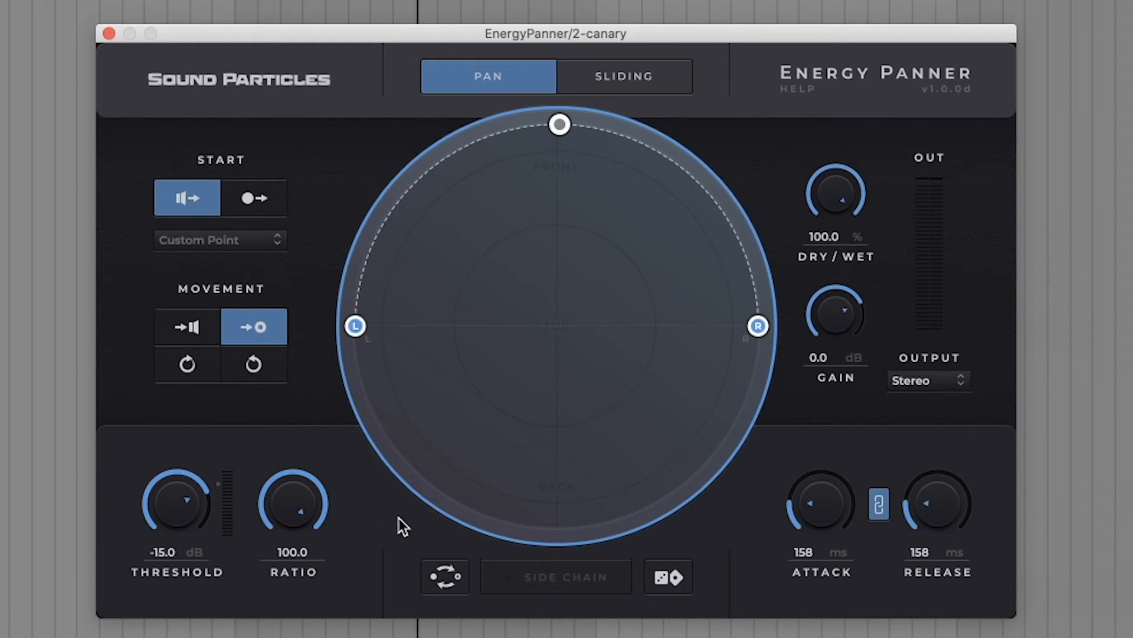
{"action": "left_click", "coordinate": [450, 584]}
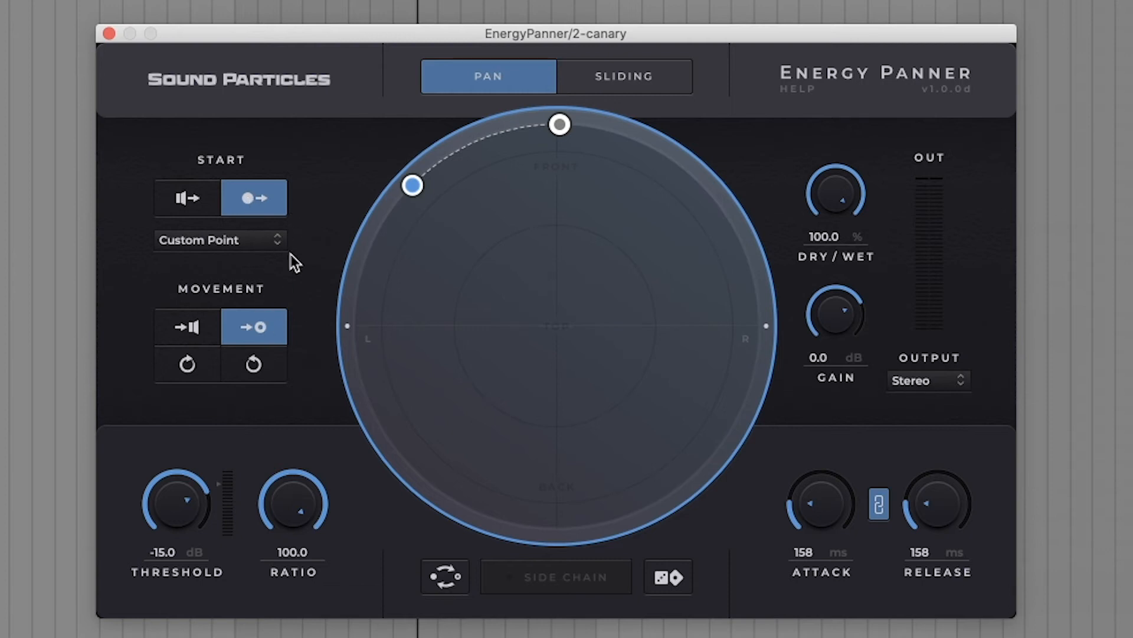
{"action": "left_click", "coordinate": [447, 580]}
Randomize all panner settings several times while playing the clip to audition the different combinations
{"action": "left_click", "coordinate": [675, 579]}
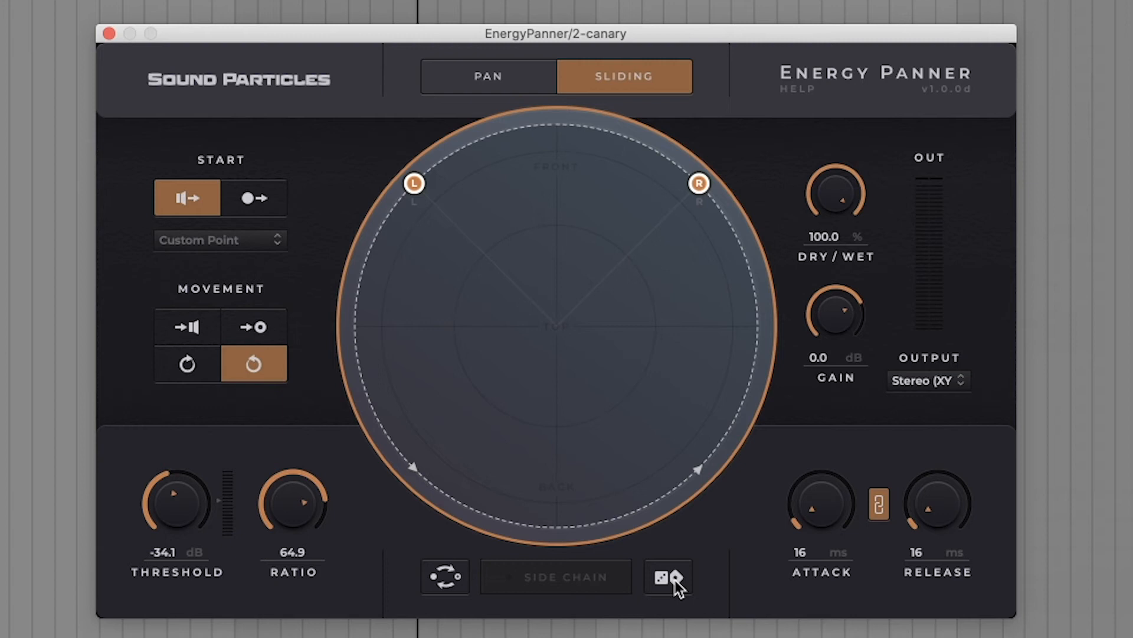
{"action": "key", "text": "space"}
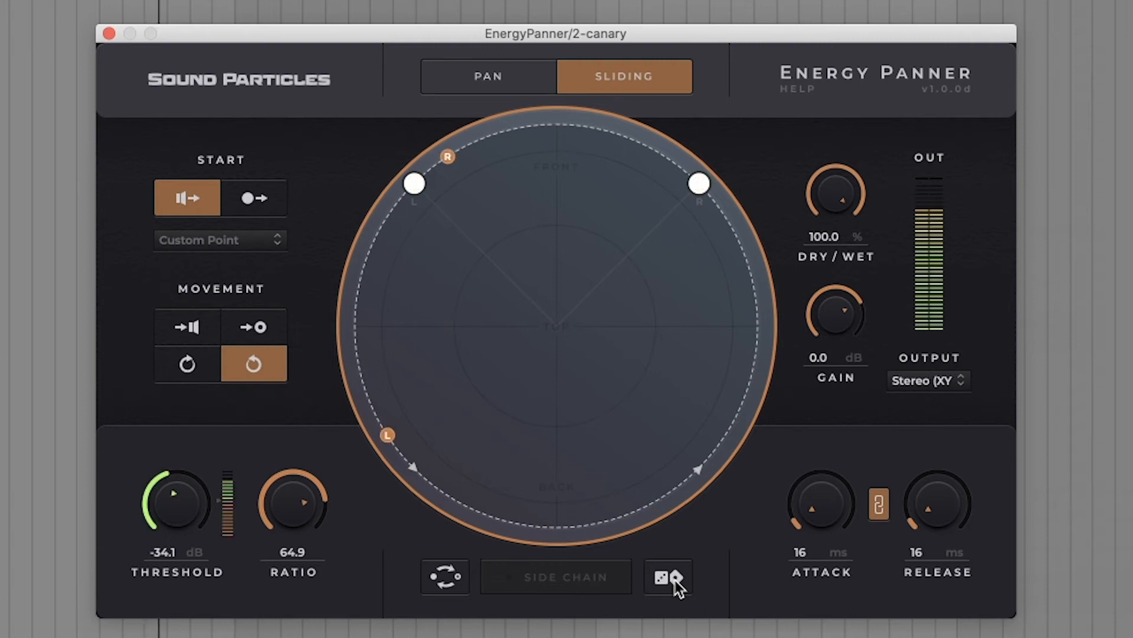
{"action": "left_click", "coordinate": [675, 580]}
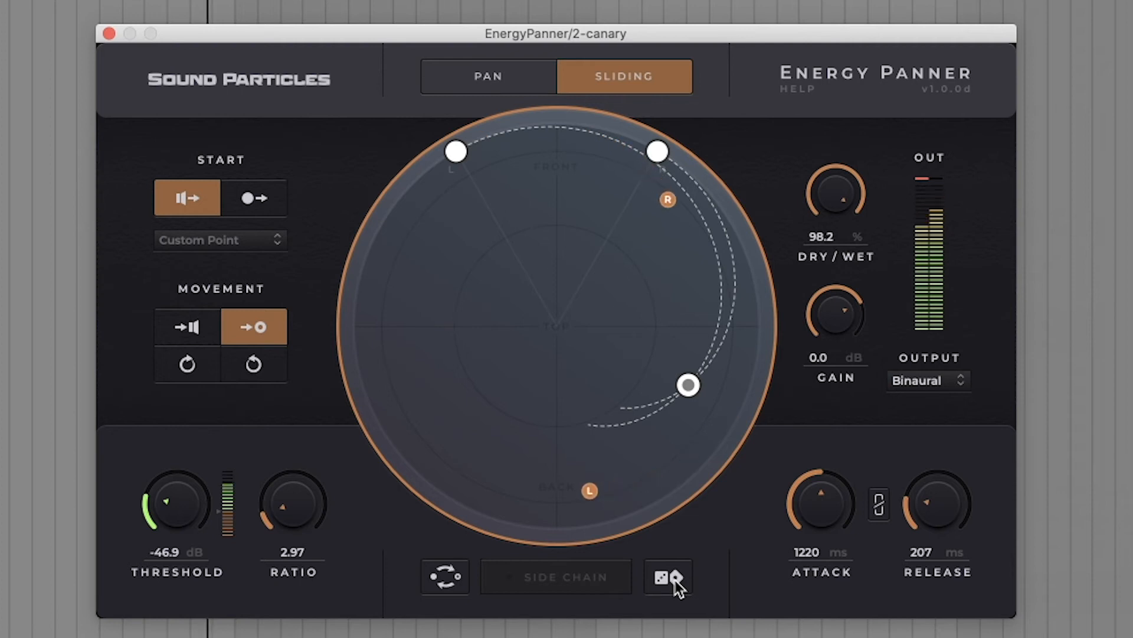
{"action": "left_click", "coordinate": [675, 580]}
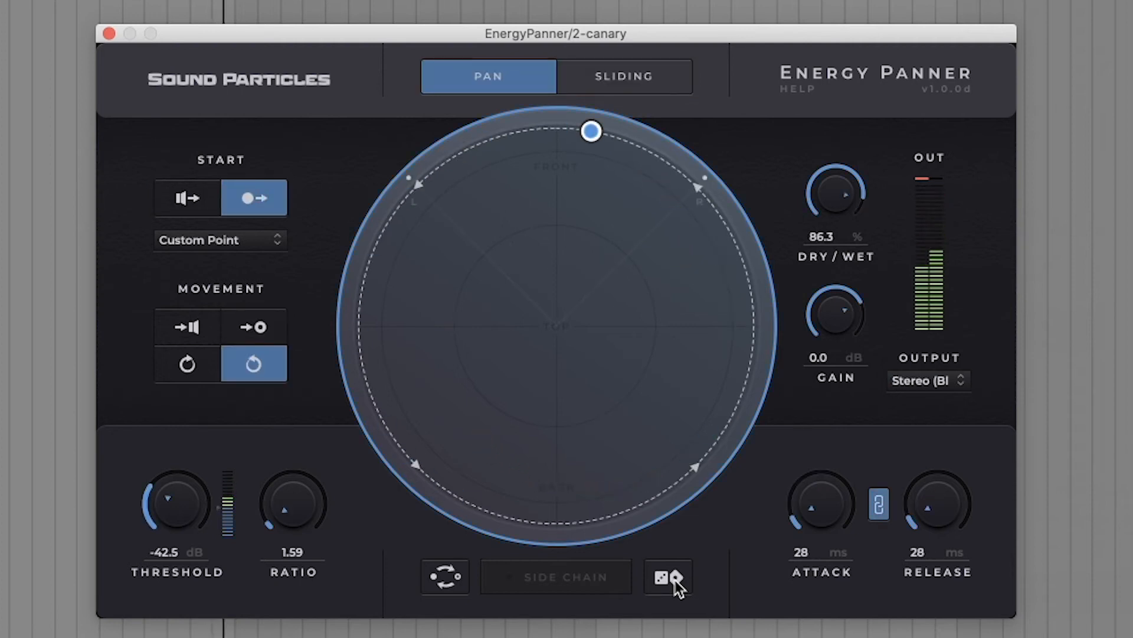
{"action": "left_click", "coordinate": [674, 580]}
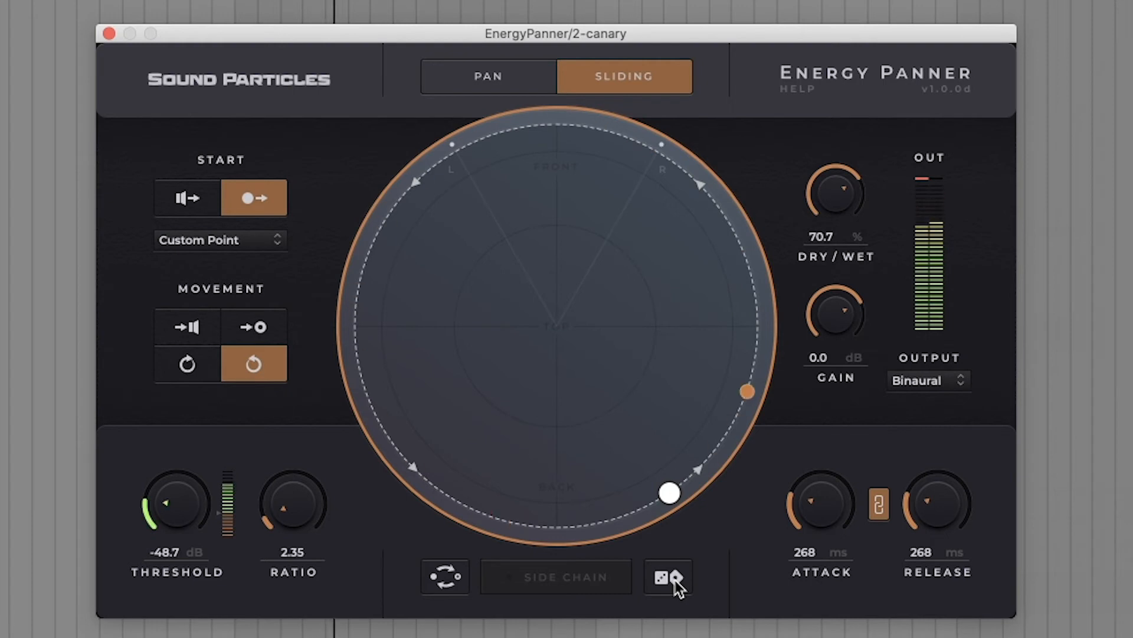
{"action": "left_click", "coordinate": [674, 579]}
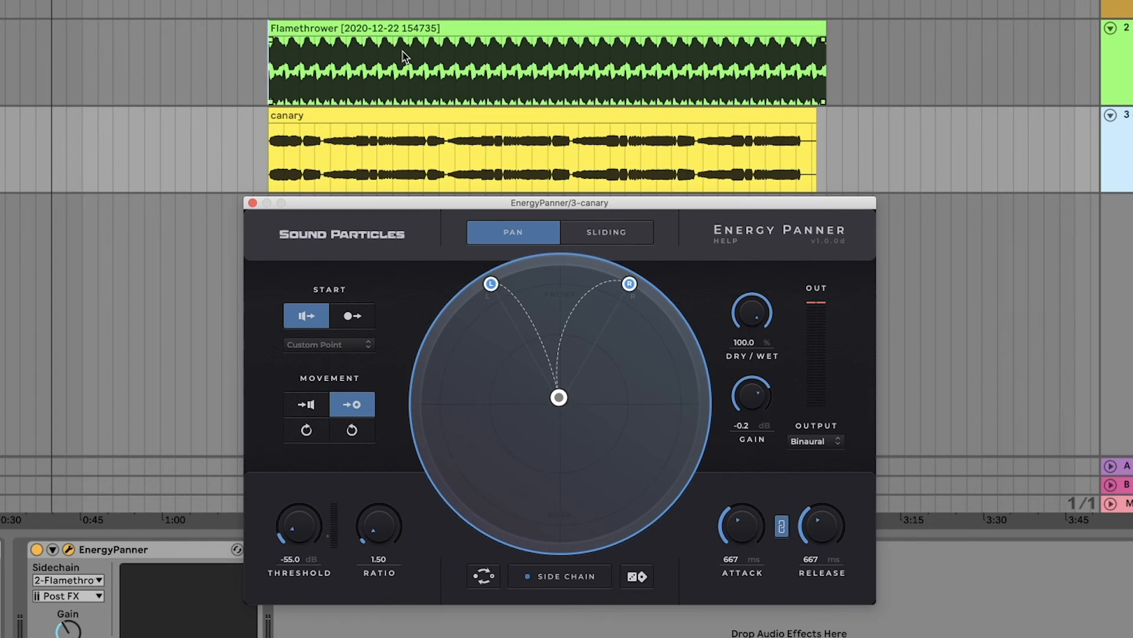
Play the sidechained canary clip while setting the threshold to -14.2 dB and ratio to 6.05, and move the end point right of the center
{"action": "left_click", "coordinate": [295, 155]}
{"action": "key", "text": "space"}
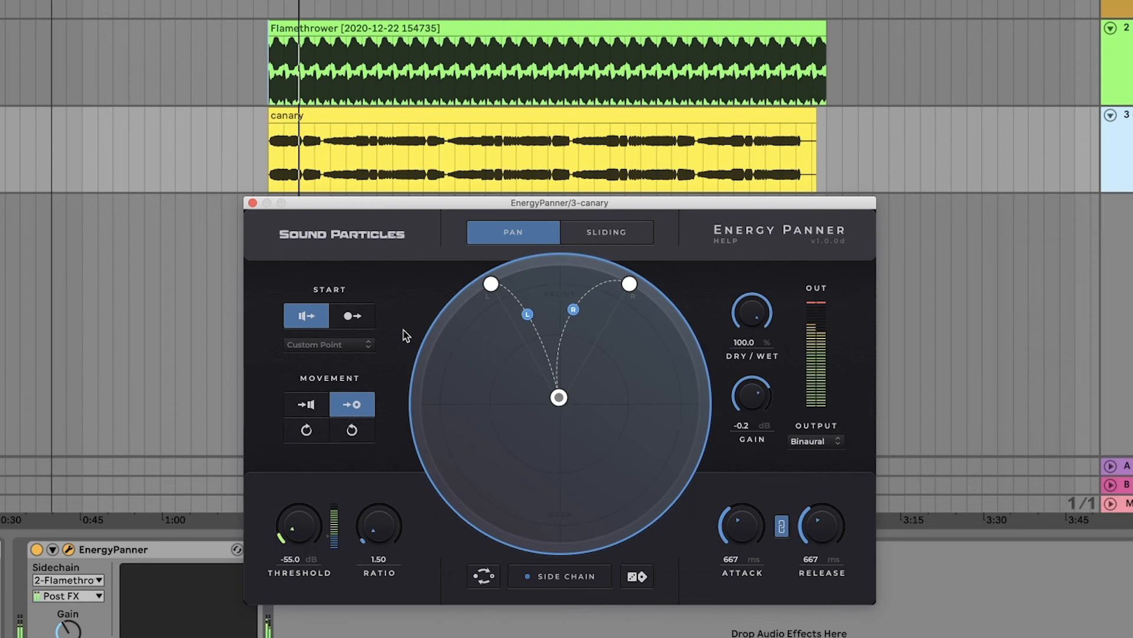
{"action": "left_click_drag", "start_coordinate": [299, 527], "coordinate": [329, 431]}
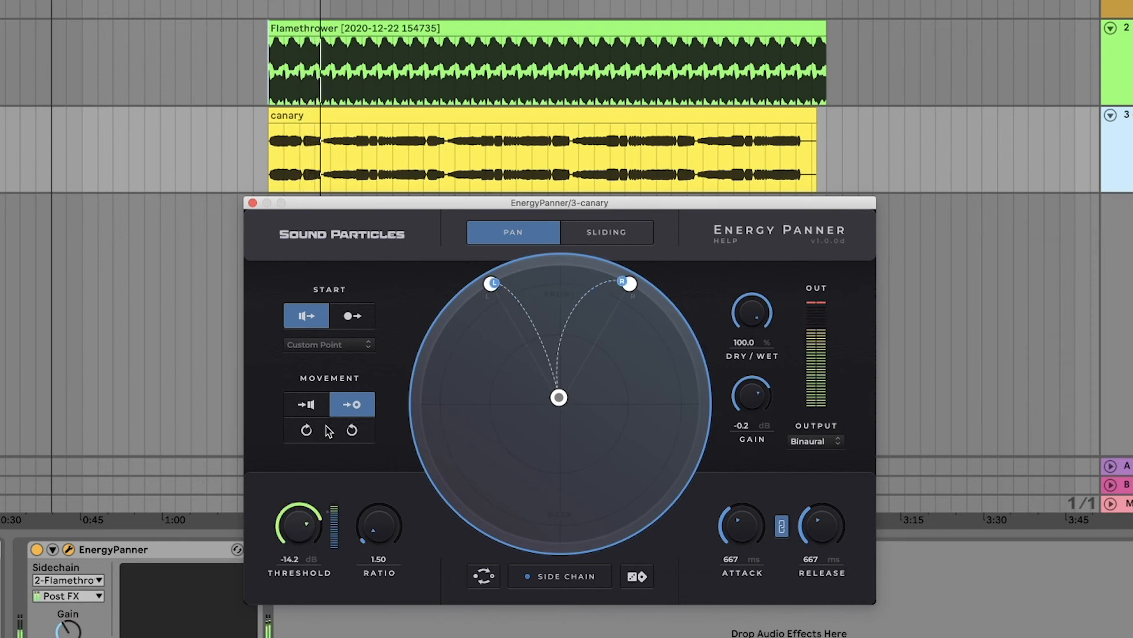
{"action": "left_click_drag", "start_coordinate": [374, 534], "coordinate": [382, 498]}
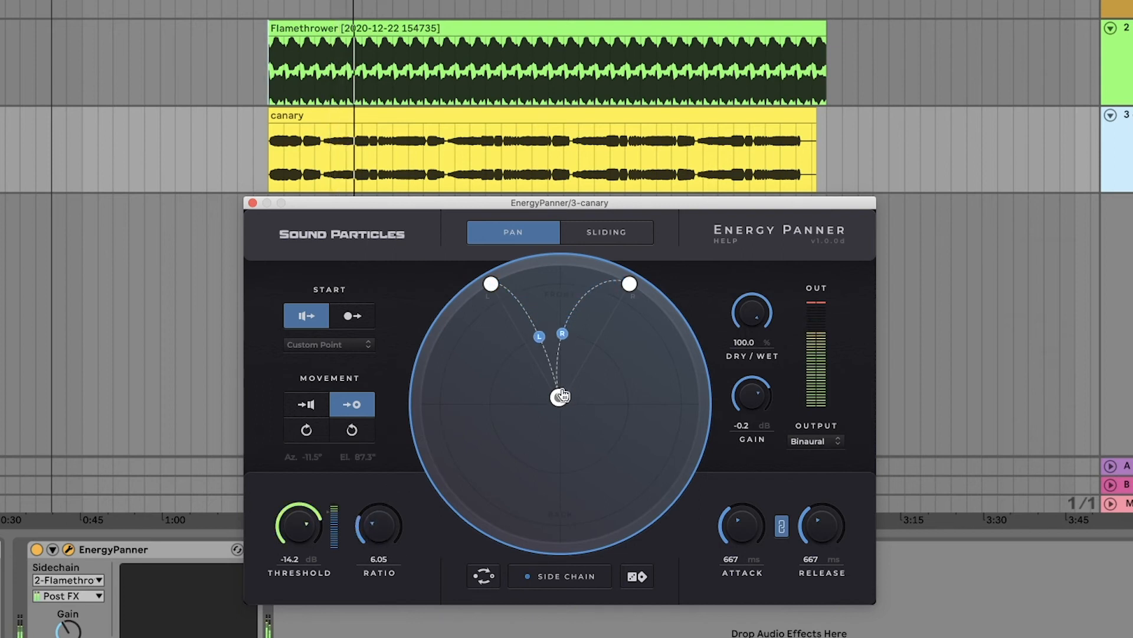
{"action": "left_click_drag", "start_coordinate": [560, 395], "coordinate": [598, 391]}
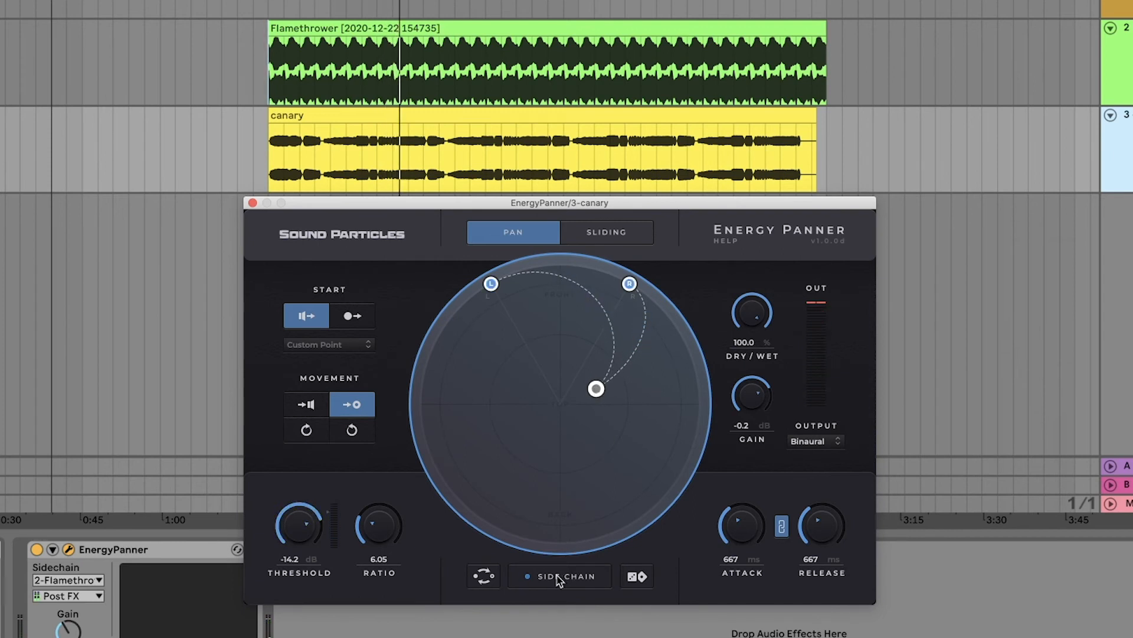
Compare playback with the side chain on and off, and set the threshold to -22.6 dB with it off
{"action": "key", "text": "space"}
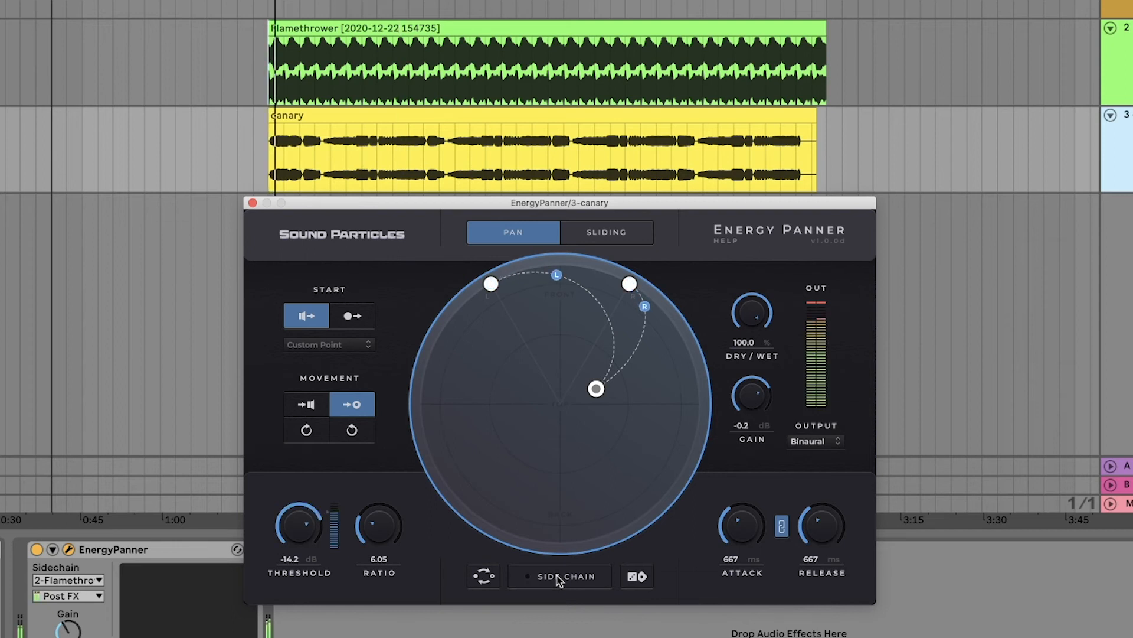
{"action": "left_click", "coordinate": [558, 576]}
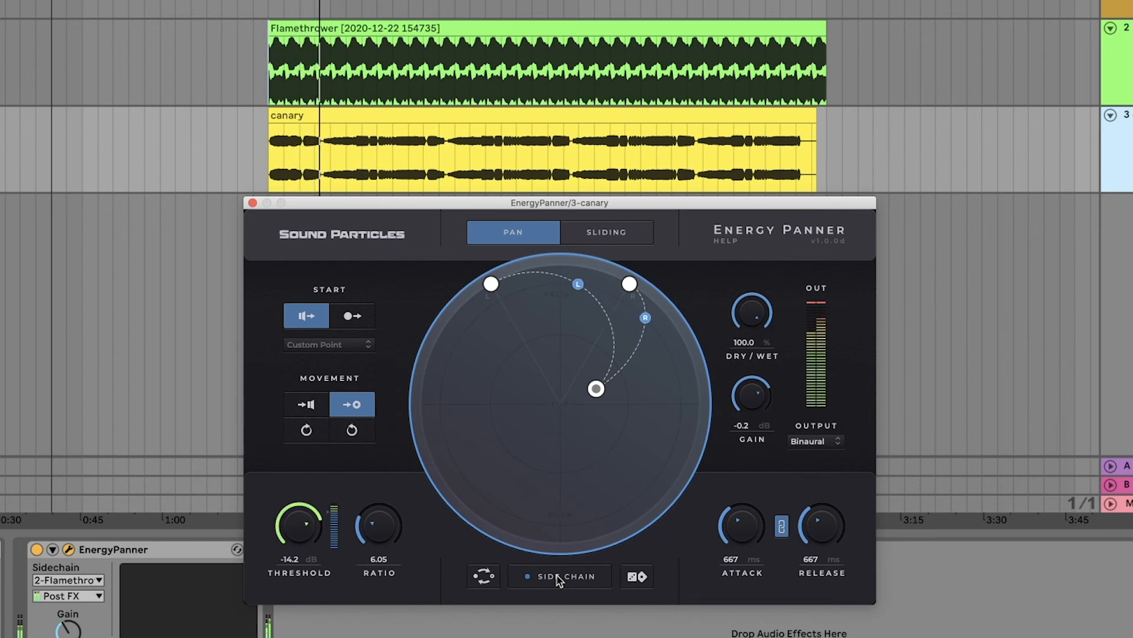
{"action": "left_click", "coordinate": [560, 581]}
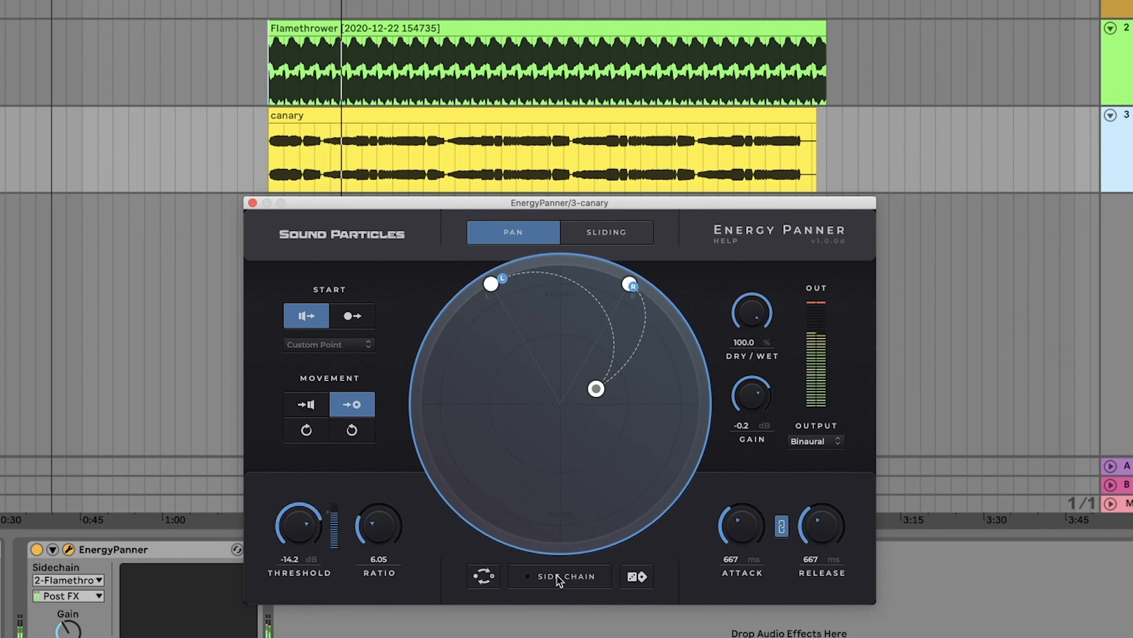
{"action": "left_click_drag", "start_coordinate": [297, 535], "coordinate": [294, 568]}
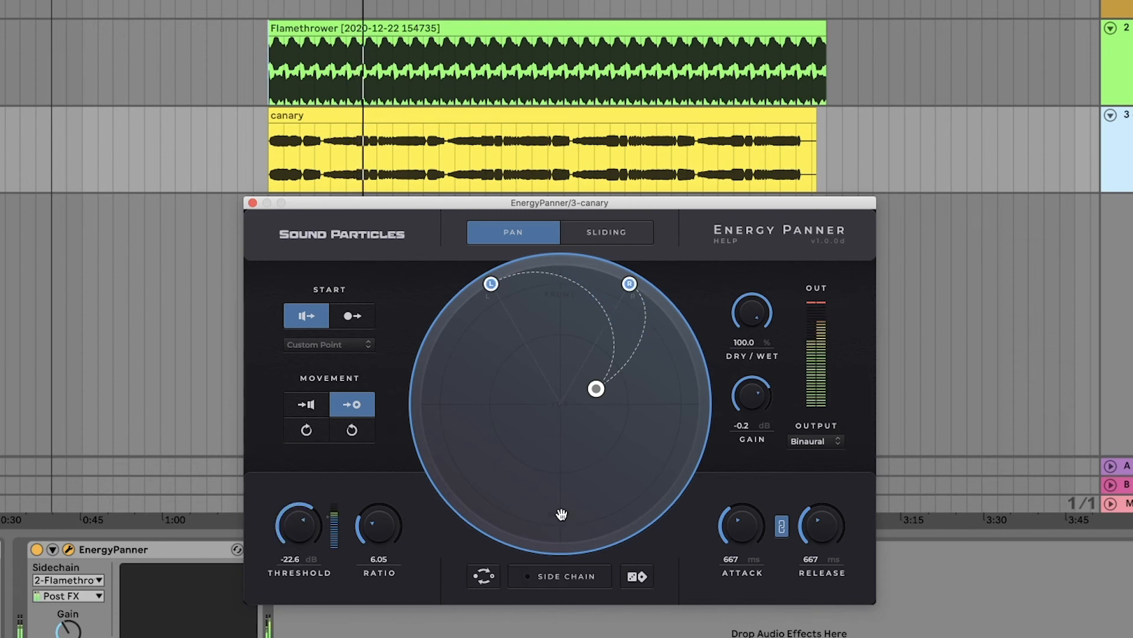
Switch to Sliding mode, set the ratio to 42.1, and adjust the attack and release times during sidechained playback
{"action": "left_click", "coordinate": [614, 237]}
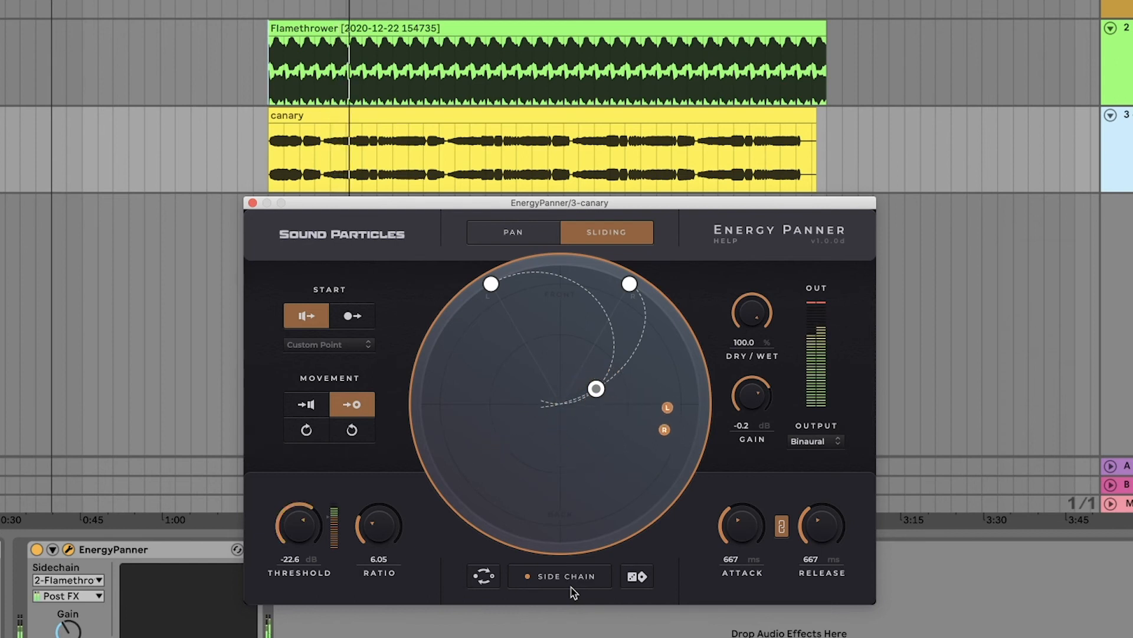
{"action": "left_click_drag", "start_coordinate": [379, 521], "coordinate": [380, 506]}
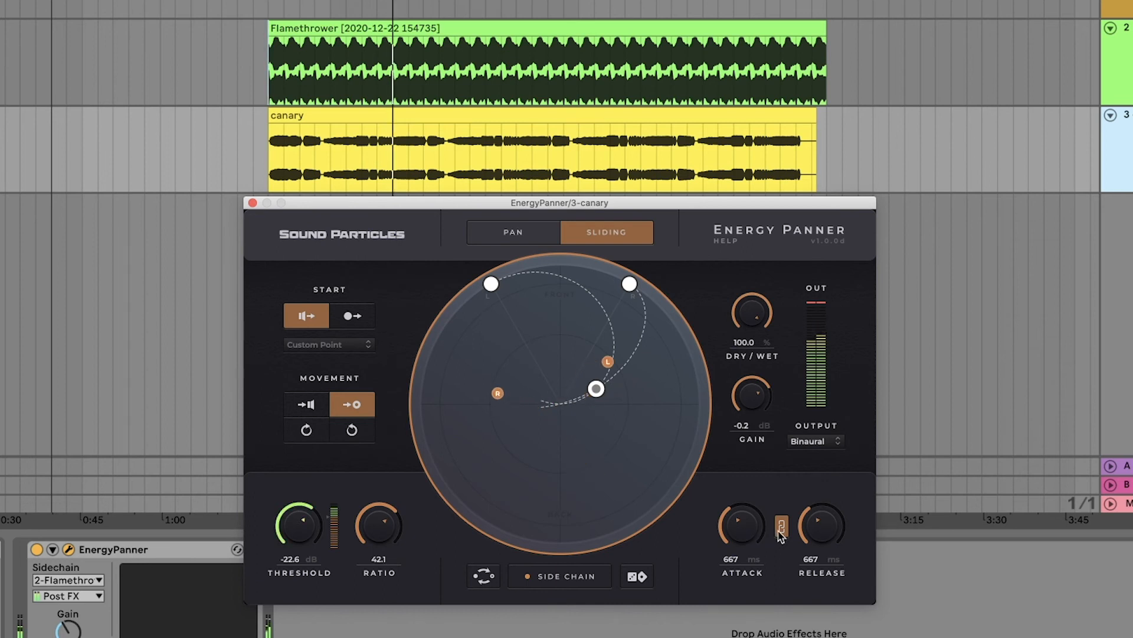
{"action": "left_click_drag", "start_coordinate": [743, 527], "coordinate": [739, 537]}
{"action": "left_click_drag", "start_coordinate": [820, 534], "coordinate": [824, 507]}
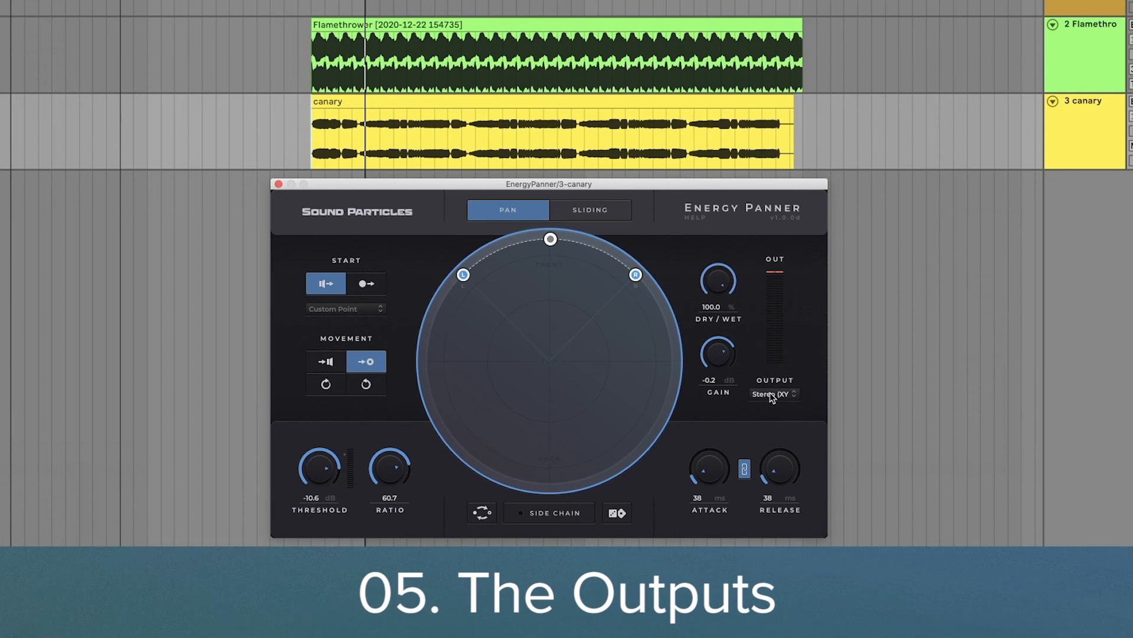
Try the Stereo, Stereo (XY), Stereo (MS) and Stereo (Blumlein) output formats in turn
{"action": "left_click", "coordinate": [772, 394]}
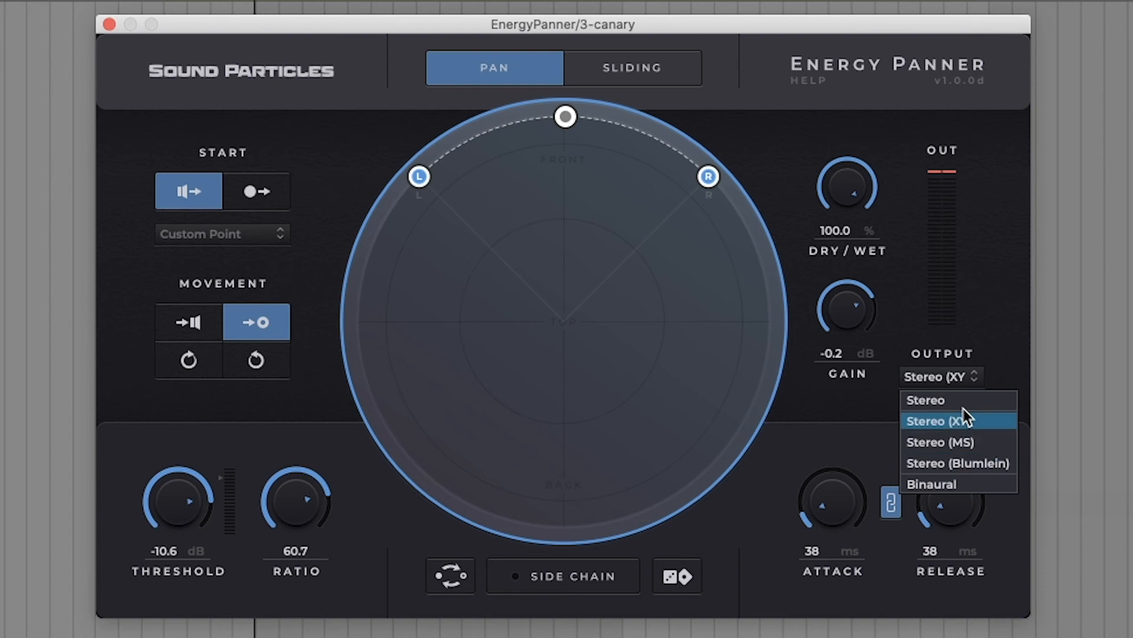
{"action": "left_click", "coordinate": [964, 399]}
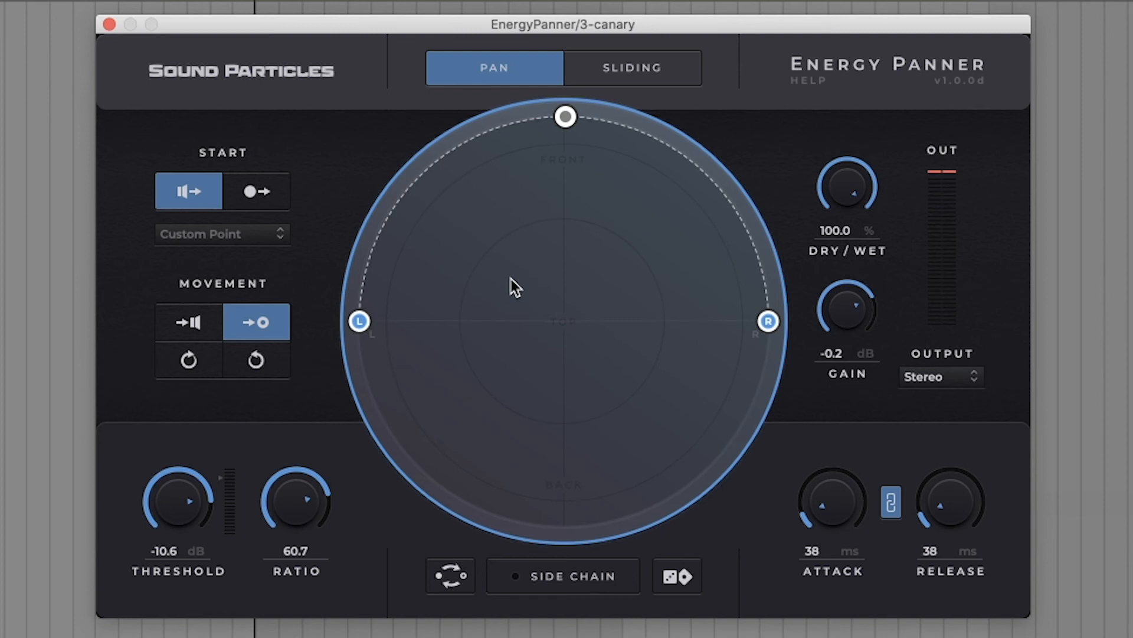
{"action": "left_click", "coordinate": [938, 376]}
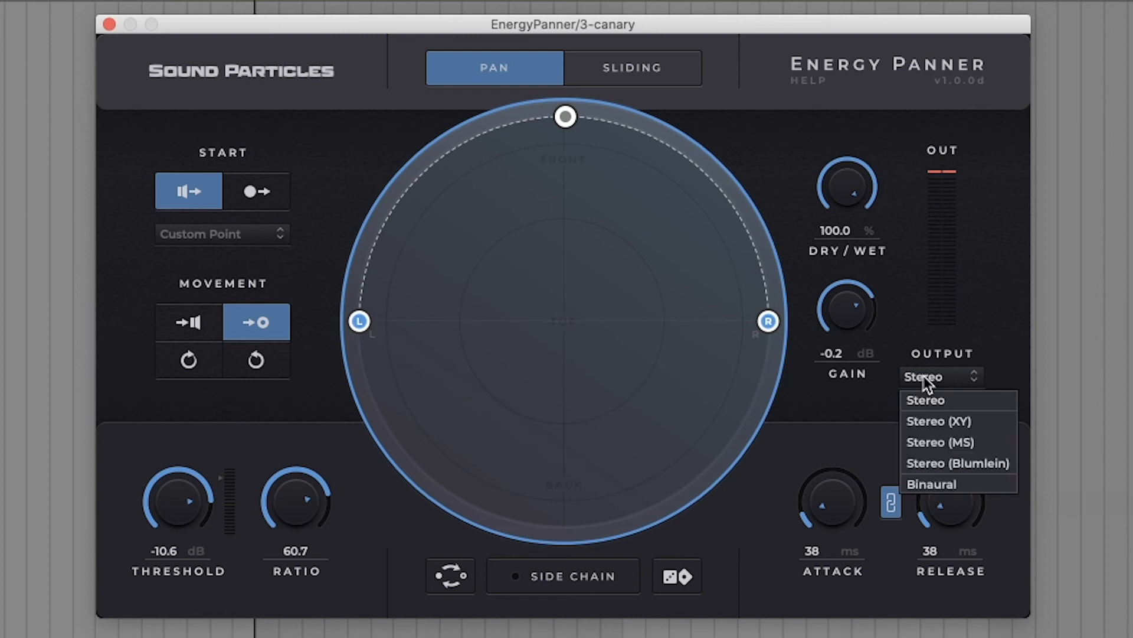
{"action": "left_click", "coordinate": [985, 425]}
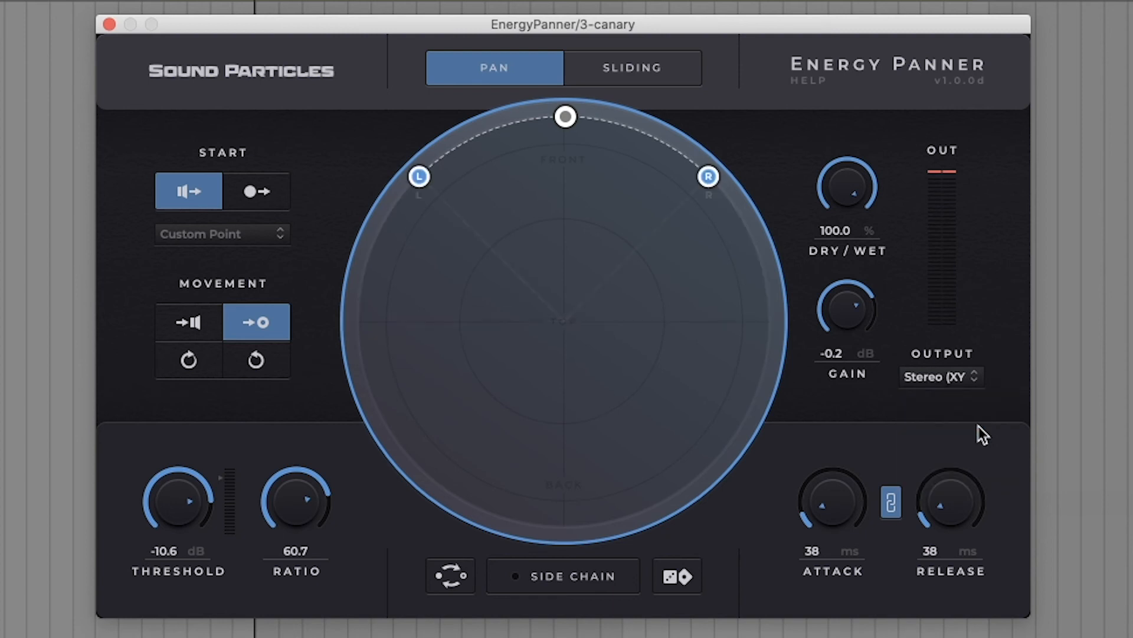
{"action": "left_click", "coordinate": [974, 444]}
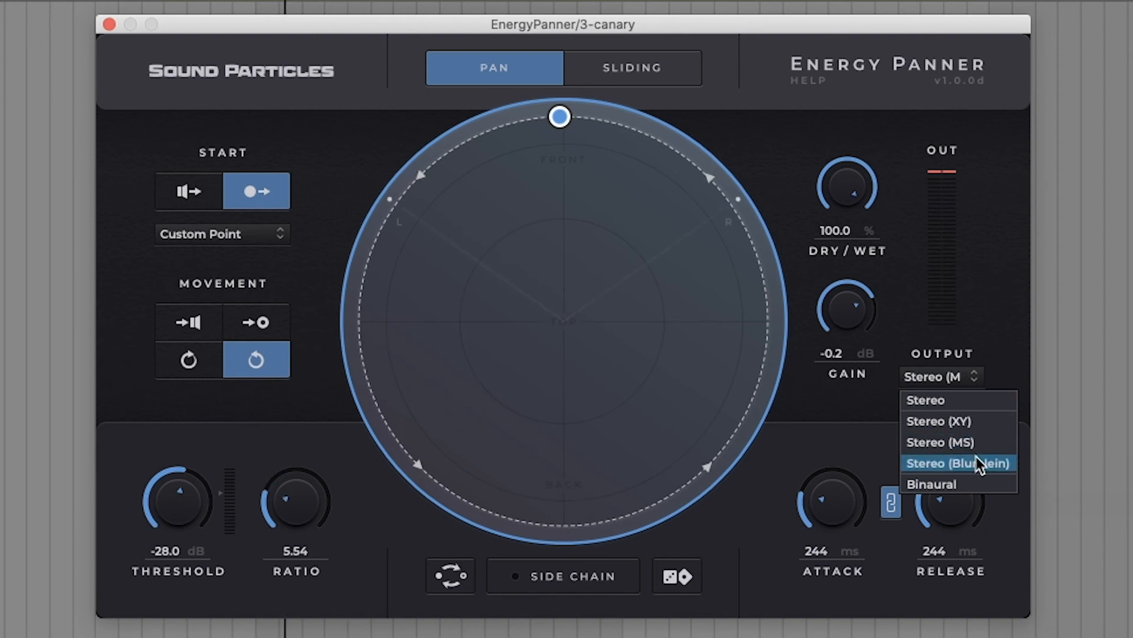
{"action": "left_click", "coordinate": [982, 466]}
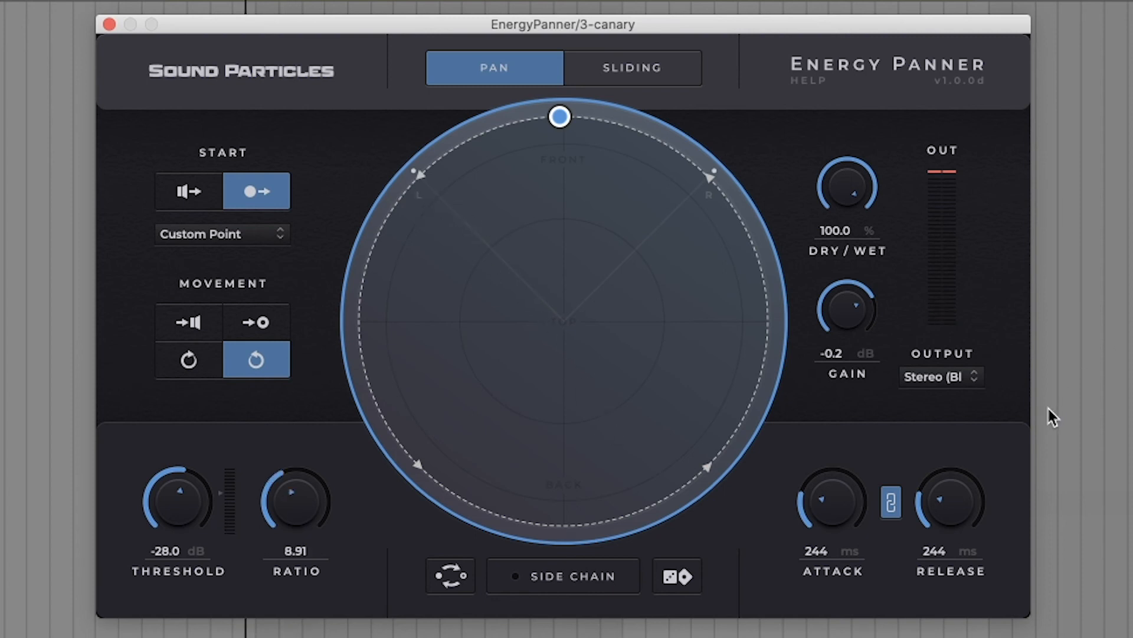
Switch the canary track's output from Stereo (Blumlein) to another available output format
{"action": "left_click", "coordinate": [947, 378]}
{"action": "left_click", "coordinate": [947, 477]}
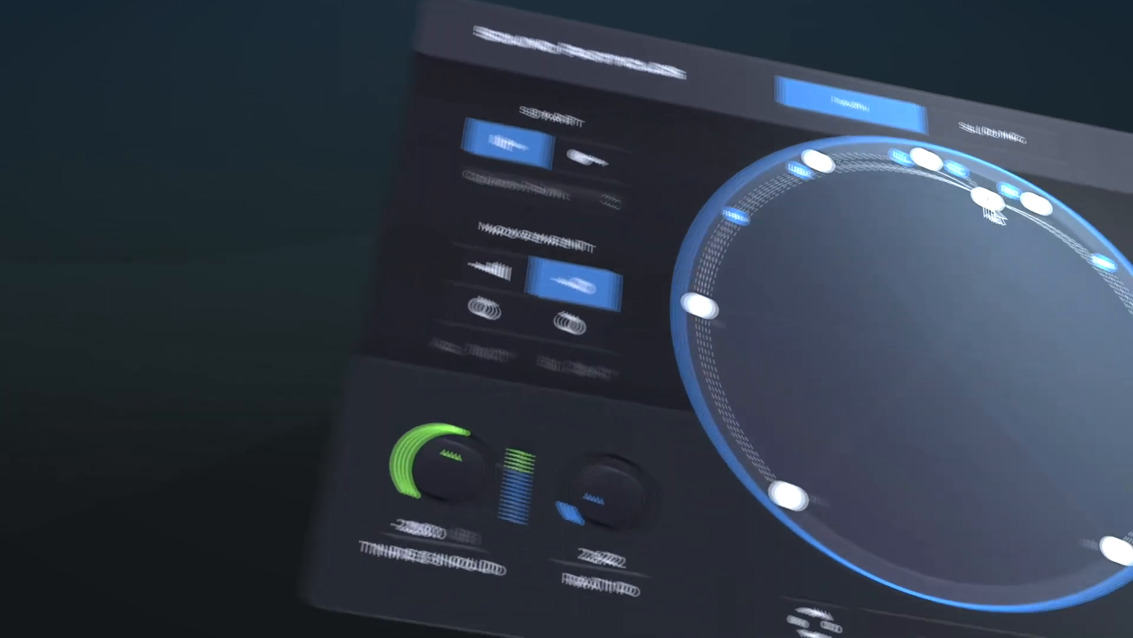
{"action": "left_click_drag", "start_coordinate": [990, 204], "coordinate": [910, 252]}
{"action": "left_click_drag", "start_coordinate": [527, 236], "coordinate": [415, 293]}
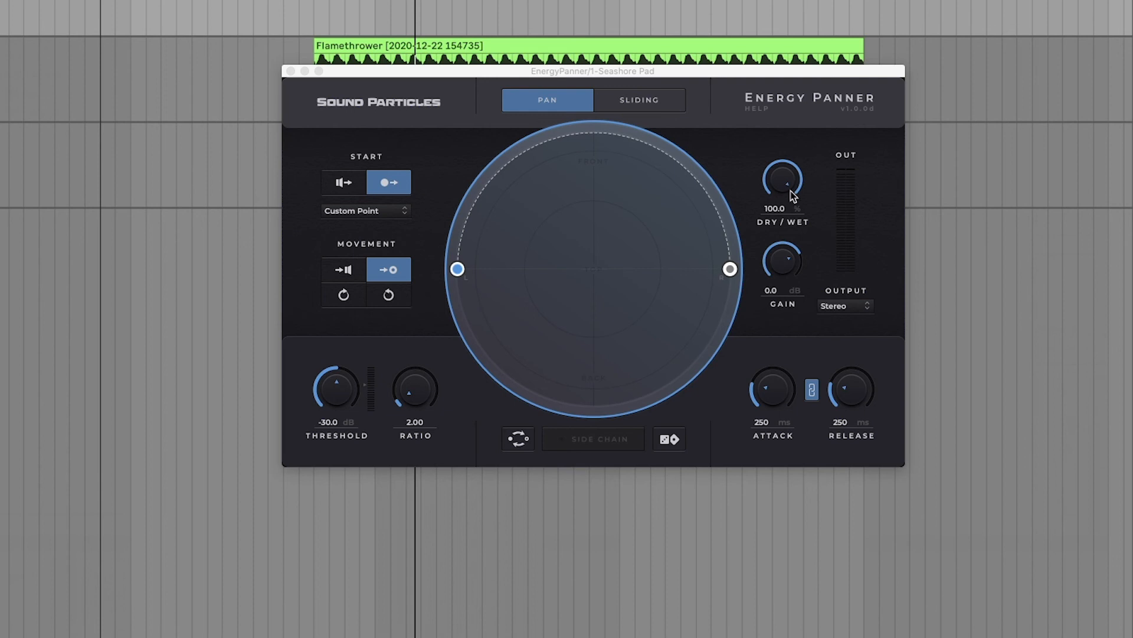
Set the dry/wet mix on the Seashore Pad to 0% and toggle playback to audition the unprocessed sound
{"action": "left_click", "coordinate": [778, 236]}
{"action": "left_click_drag", "start_coordinate": [782, 188], "coordinate": [781, 395]}
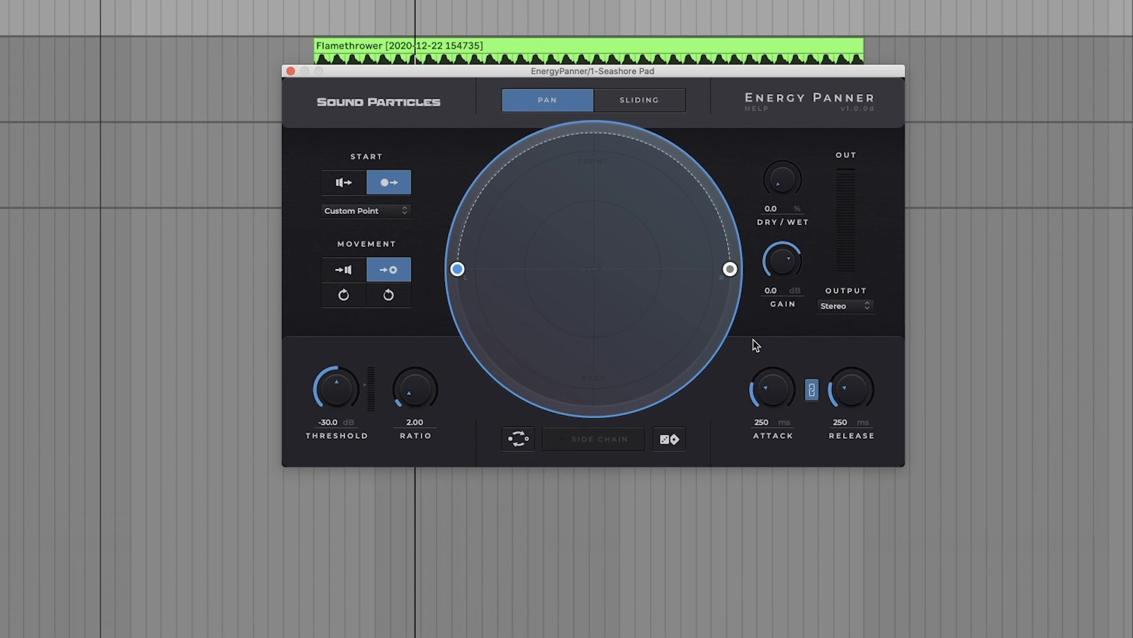
{"action": "key", "text": "space"}
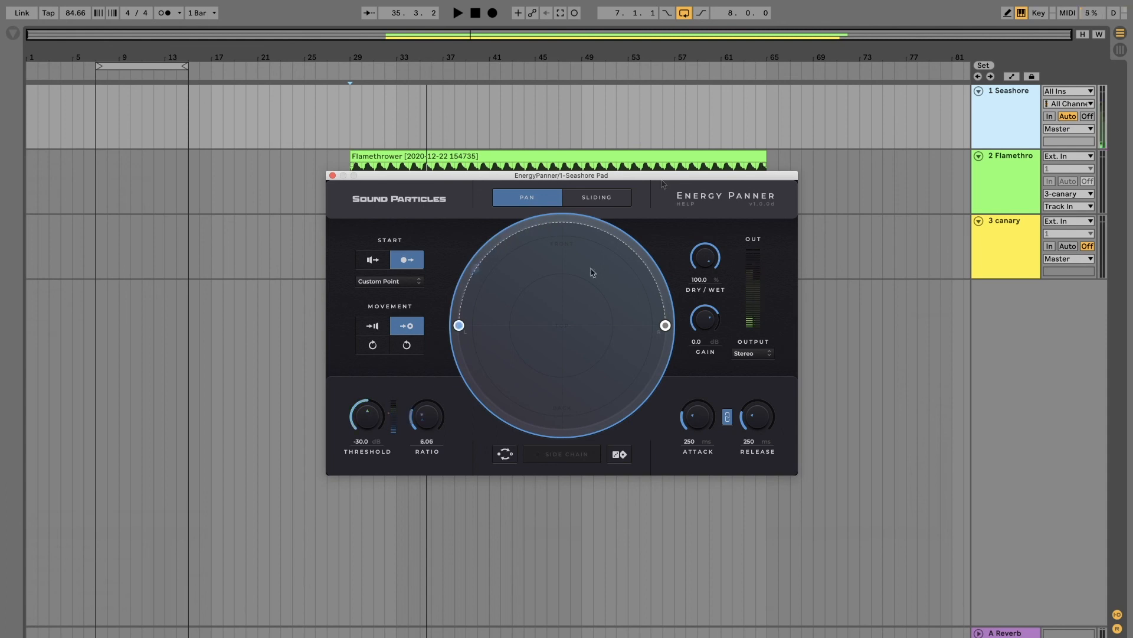
Switch the Seashore Pad panner to Sliding mode and raise the ratio first to 32.4 and finally to 99.2
{"action": "left_click", "coordinate": [589, 201]}
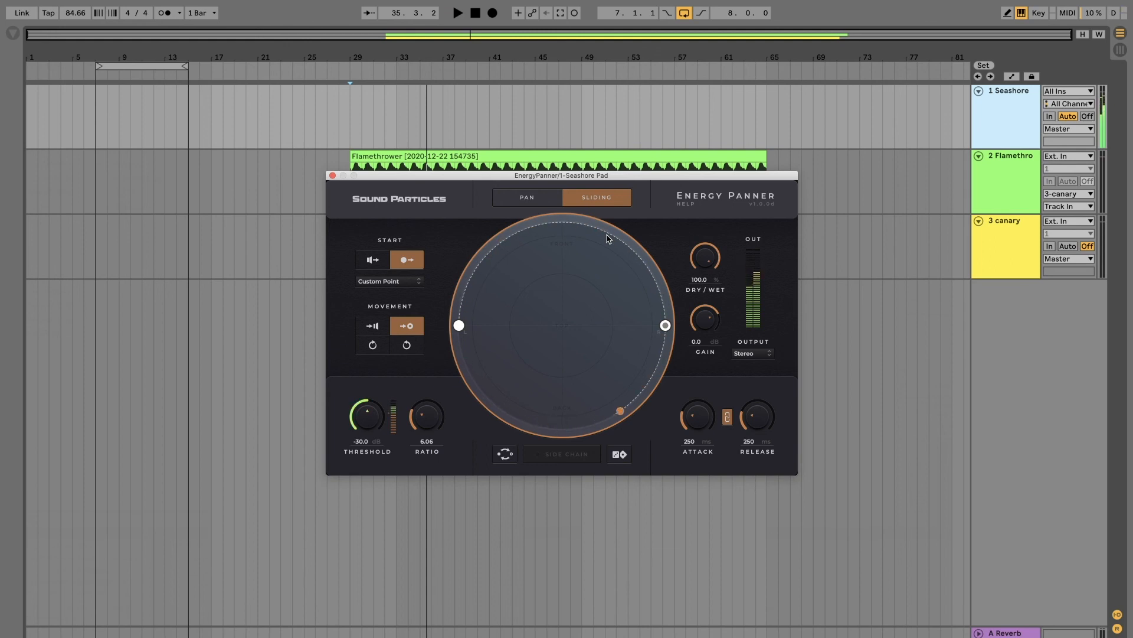
{"action": "left_click_drag", "start_coordinate": [431, 412], "coordinate": [439, 379]}
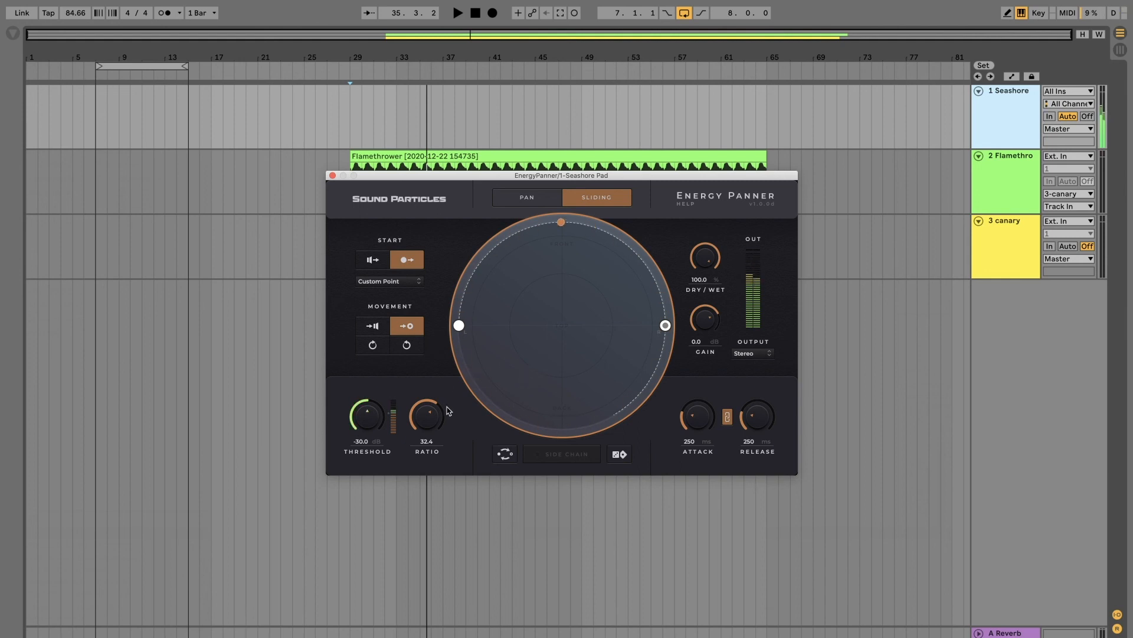
{"action": "left_click_drag", "start_coordinate": [435, 421], "coordinate": [439, 370]}
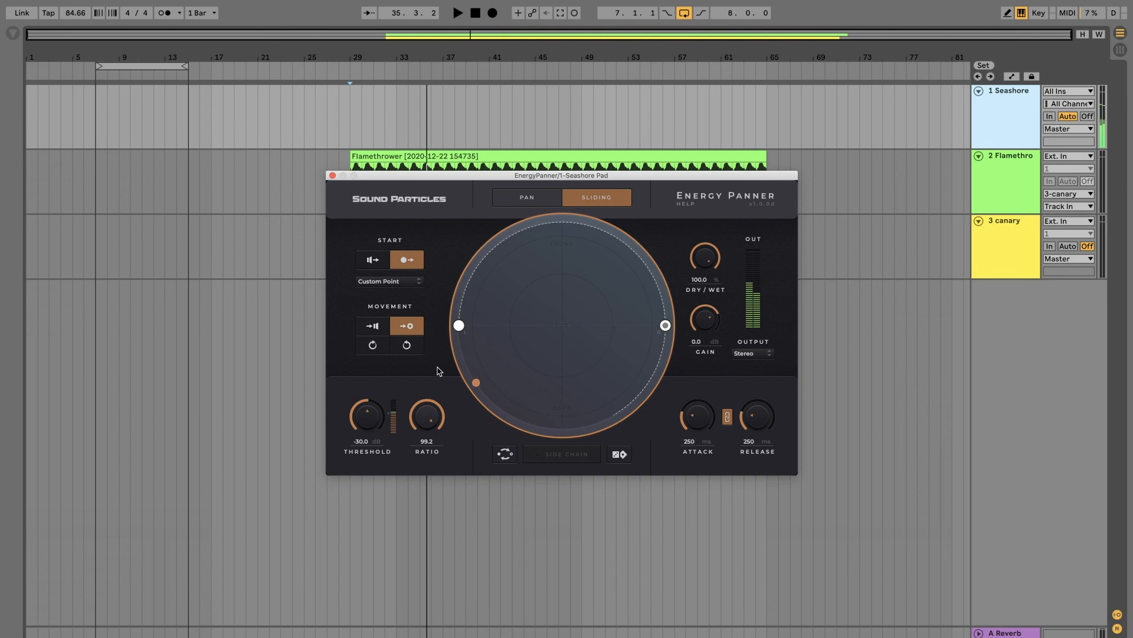